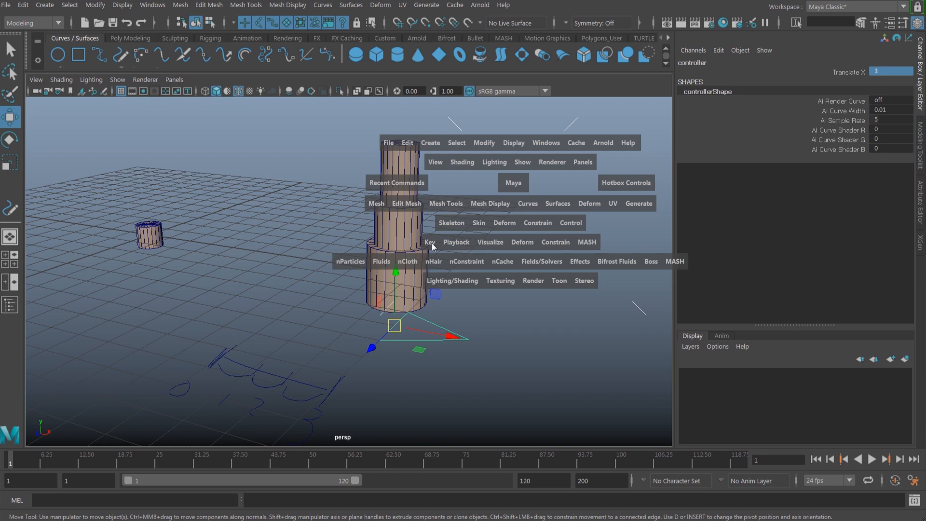
# Step: Open an enlarged Set Driven Key window clear of the model and load the controller's Translate X as the driver
pyautogui.click(430, 243)
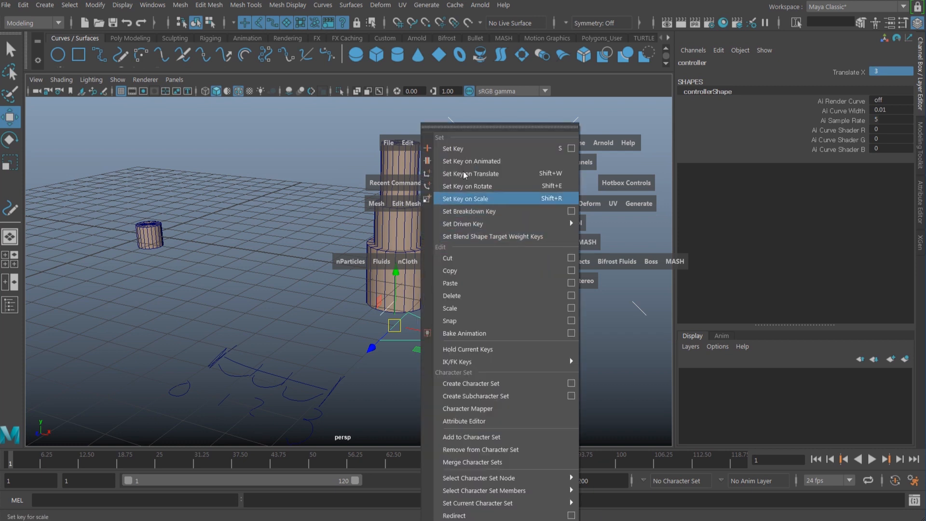
pyautogui.moveTo(474, 226)
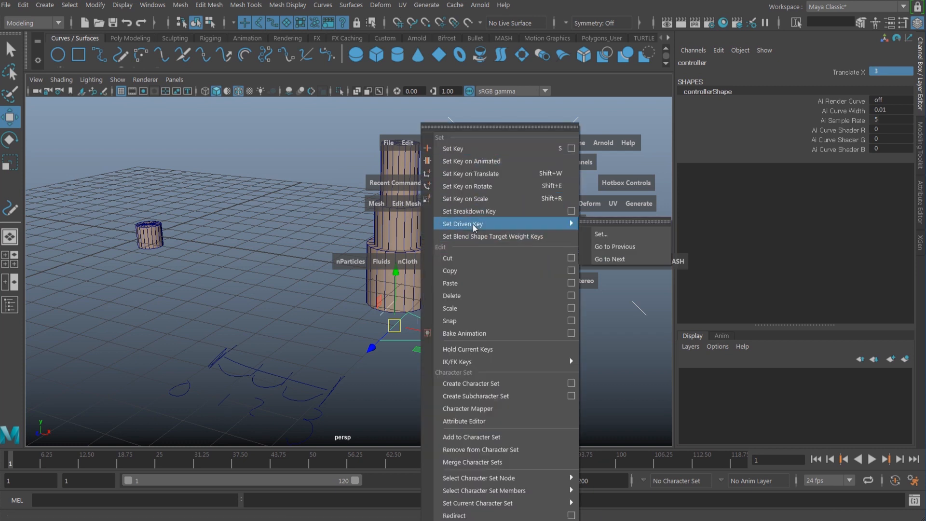
pyautogui.click(625, 235)
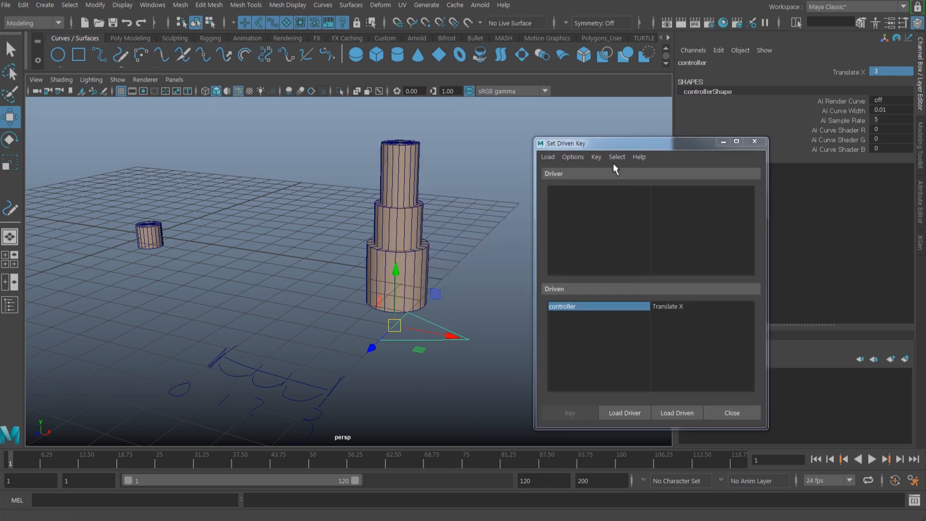
pyautogui.moveTo(600, 147); pyautogui.dragTo(601, 115)
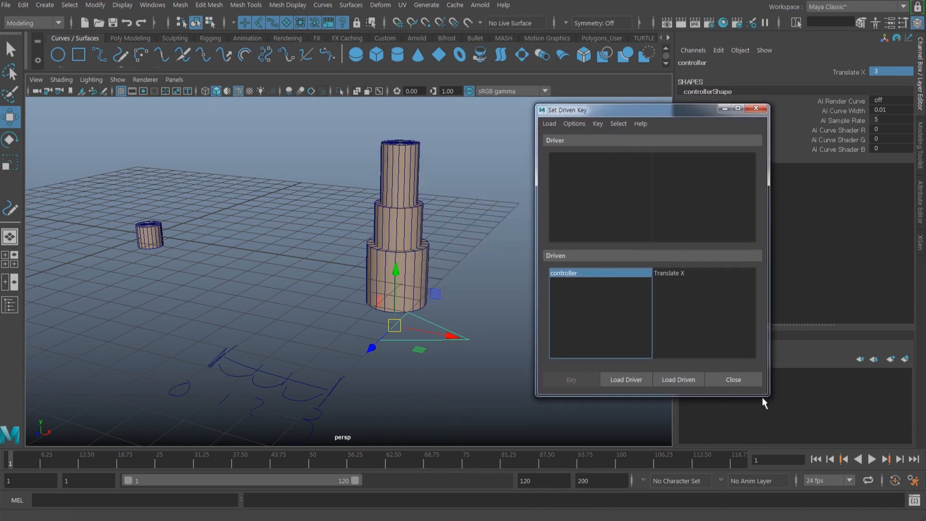
pyautogui.moveTo(767, 396); pyautogui.dragTo(785, 429)
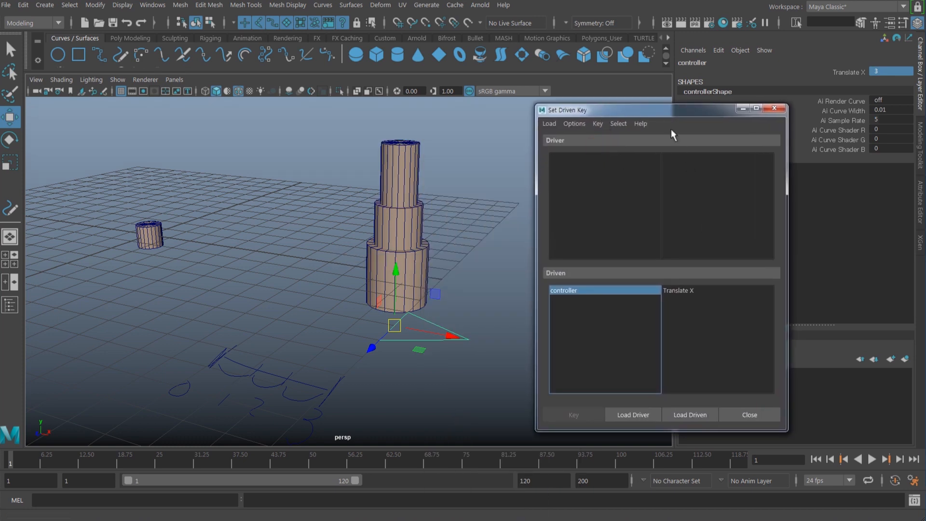
pyautogui.moveTo(660, 116); pyautogui.dragTo(633, 116)
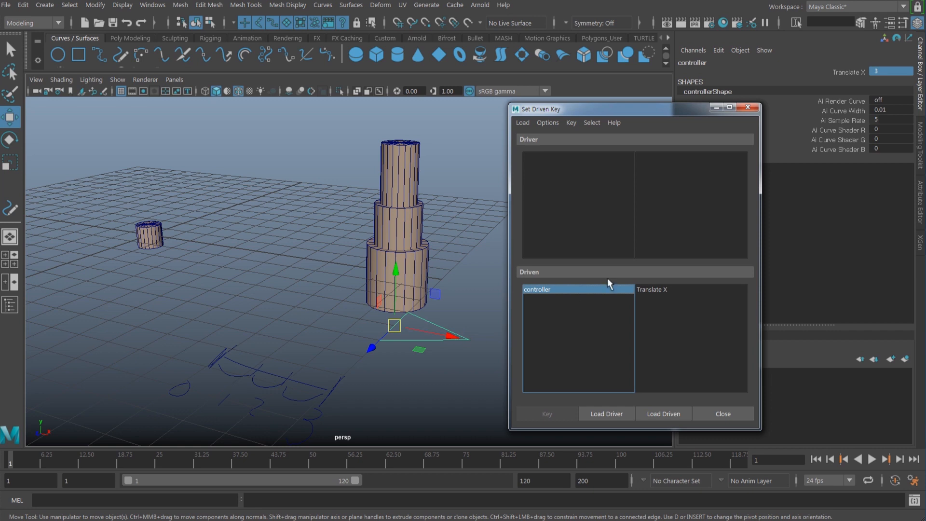
pyautogui.moveTo(629, 116); pyautogui.dragTo(639, 115)
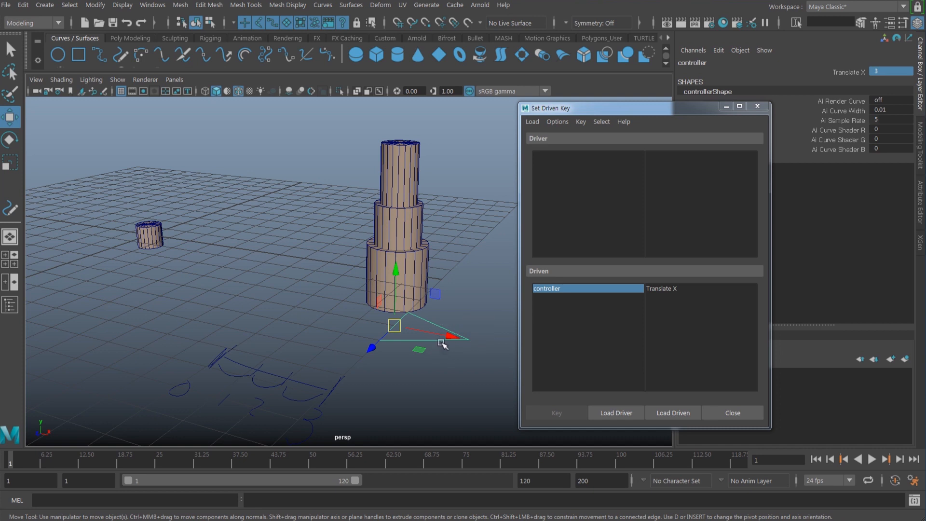
pyautogui.click(614, 413)
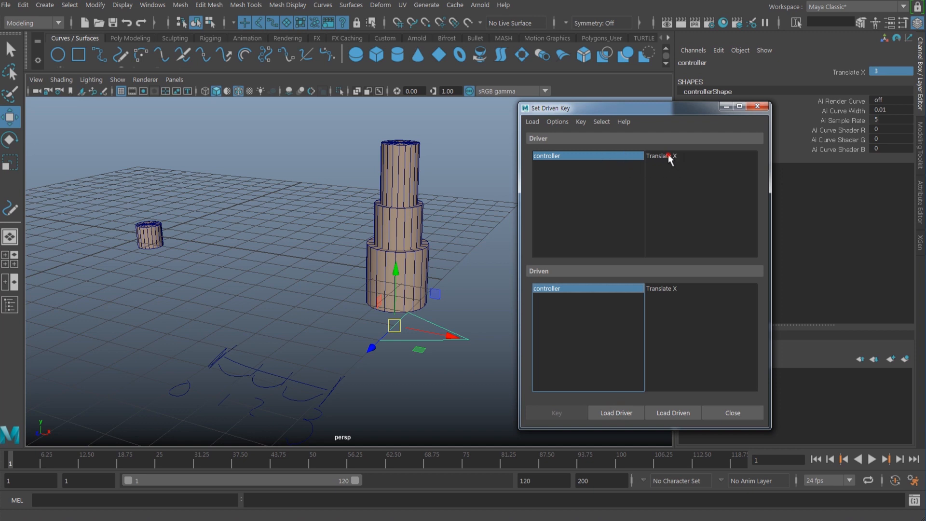
pyautogui.click(645, 156)
# Step: Select only the top cylinder, pCylinder8, and load it as the driven object
pyautogui.keyDown('alt'); pyautogui.moveTo(450, 319); pyautogui.dragTo(432, 315, button='middle'); pyautogui.keyUp('alt')
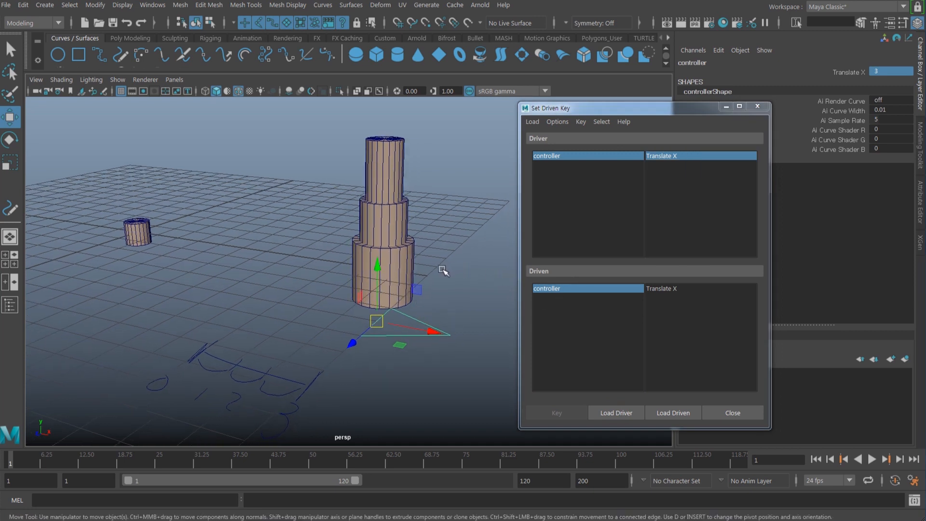
pyautogui.keyDown('alt'); pyautogui.moveTo(444, 268); pyautogui.dragTo(415, 240); pyautogui.keyUp('alt')
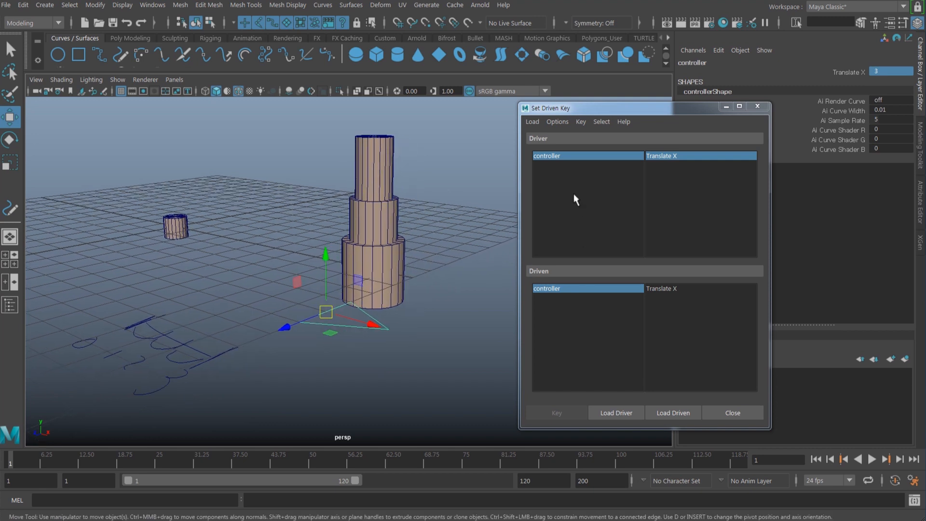
pyautogui.moveTo(340, 166); pyautogui.dragTo(381, 224)
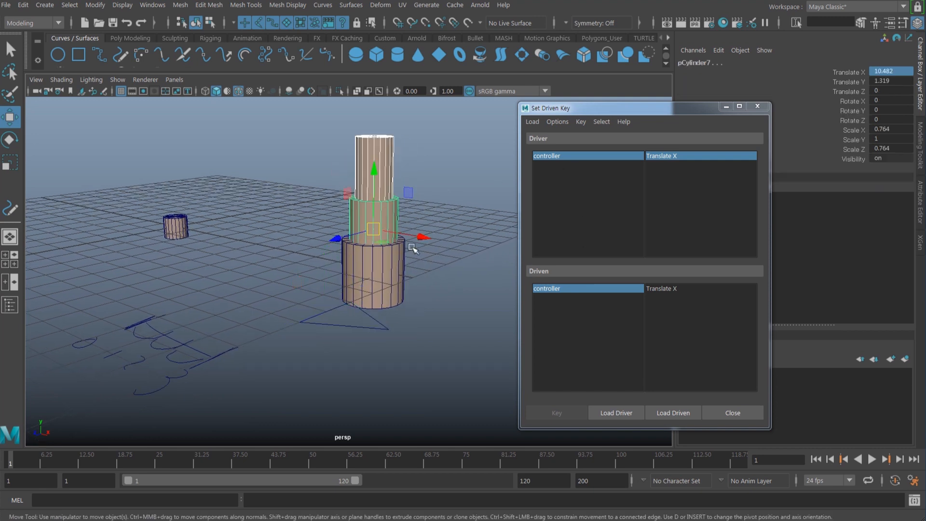
pyautogui.click(427, 276)
pyautogui.moveTo(435, 258); pyautogui.dragTo(355, 171)
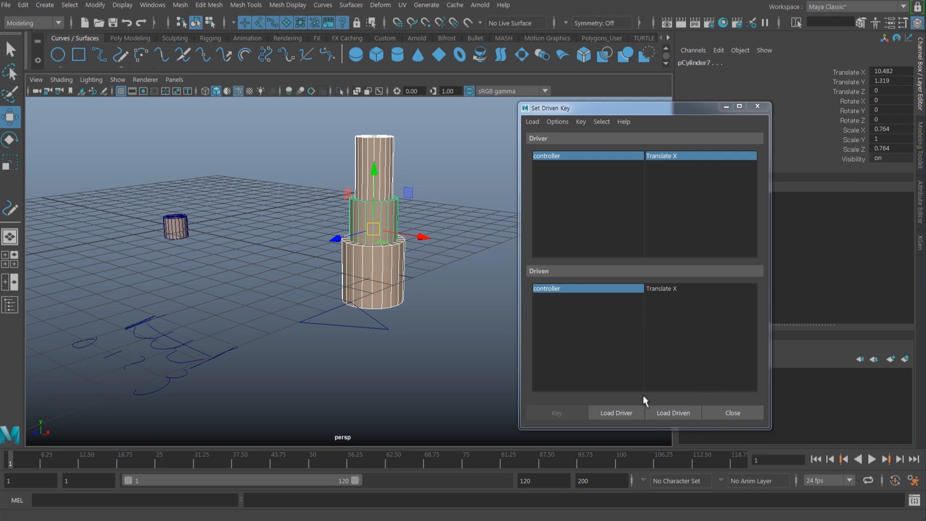
pyautogui.keyDown('alt'); pyautogui.moveTo(375, 320); pyautogui.dragTo(380, 326); pyautogui.keyUp('alt')
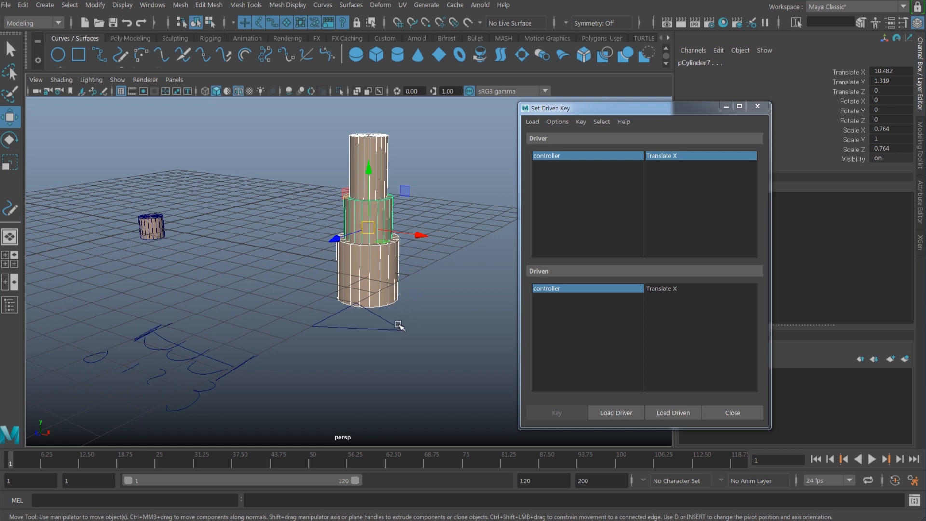
pyautogui.click(373, 164)
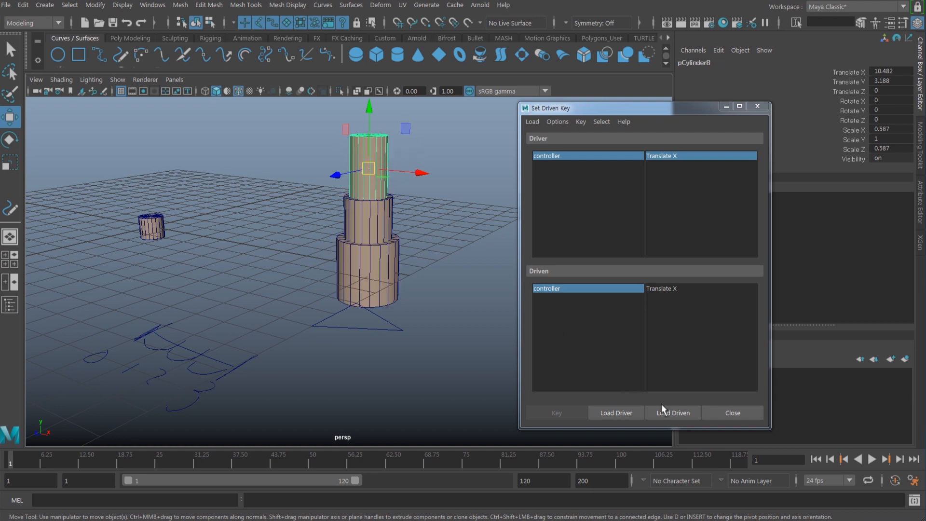
pyautogui.click(686, 413)
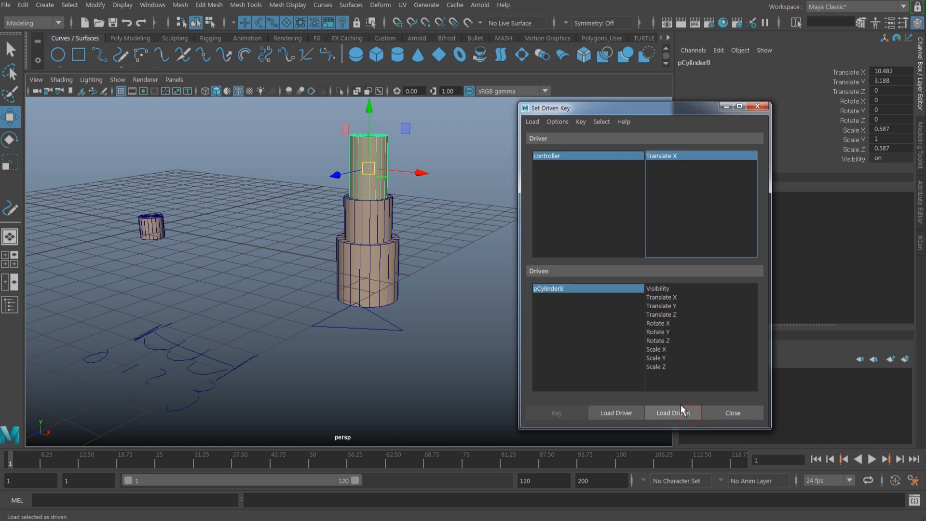
# Step: Try the controller's Translate X at 2 and return it to 3
pyautogui.keyDown('alt'); pyautogui.moveTo(321, 335); pyautogui.dragTo(375, 332, button='middle'); pyautogui.keyUp('alt')
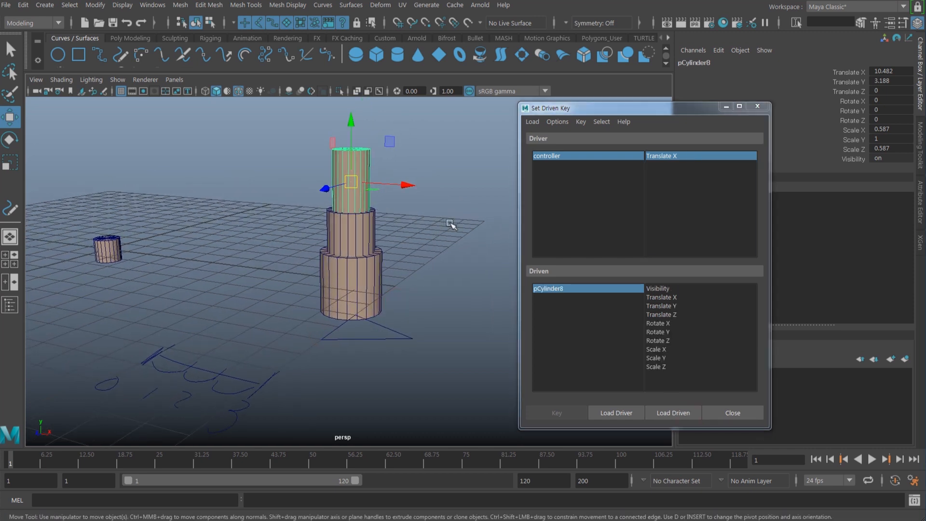
pyautogui.click(405, 357)
pyautogui.click(386, 333)
pyautogui.doubleClick(891, 70)
pyautogui.write('2')
pyautogui.press('Return')
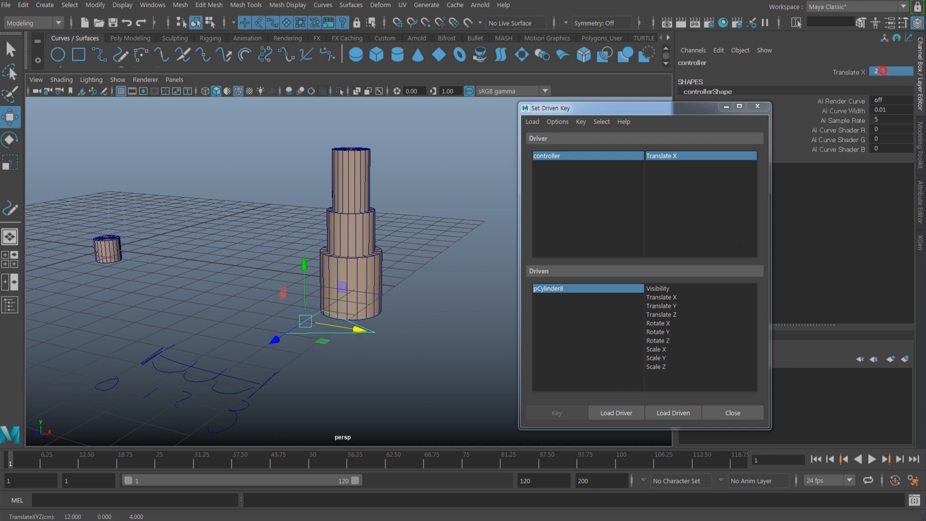
pyautogui.write('3')
pyautogui.press('Return')
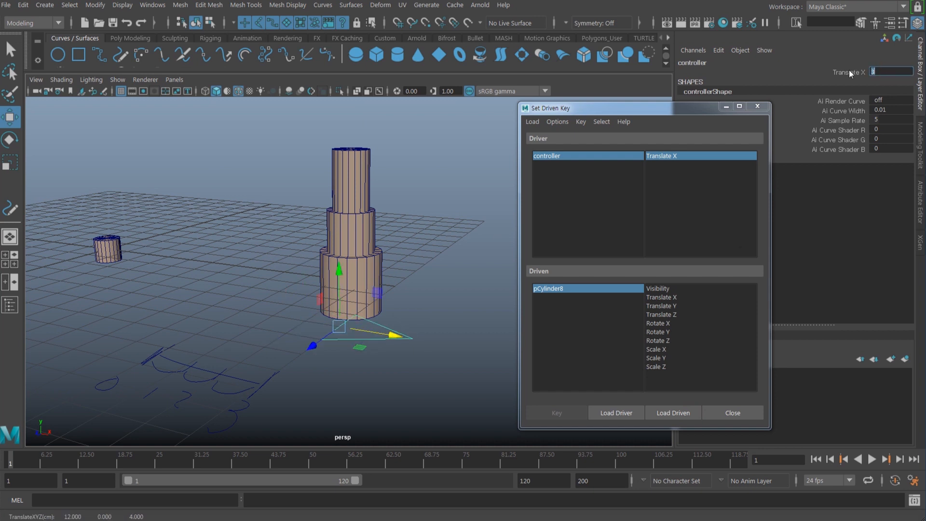
# Step: Choose Translate Y of pCylinder8 as the driven attribute
pyautogui.click(849, 71)
pyautogui.click(570, 287)
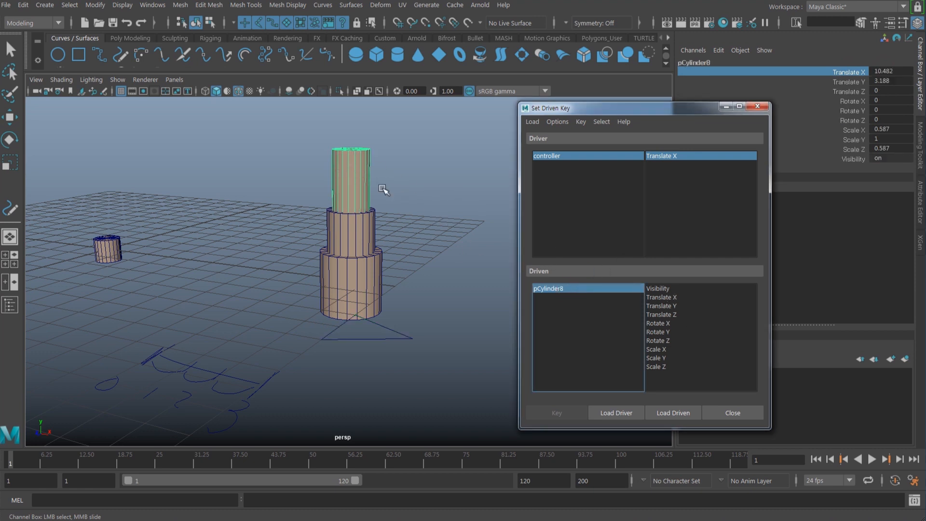
pyautogui.click(676, 306)
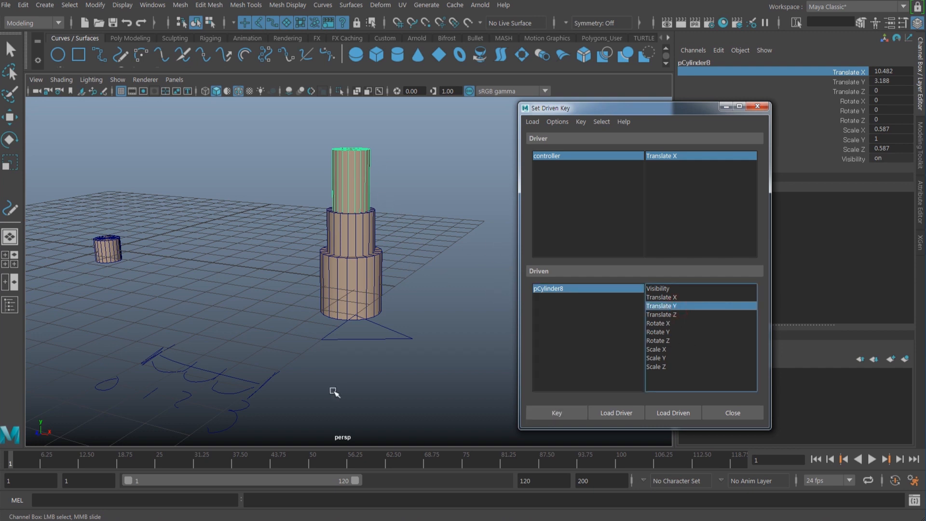
# Step: Try lowering the top cylinder along Y and undo the move
pyautogui.keyDown('alt'); pyautogui.moveTo(297, 365); pyautogui.dragTo(304, 339, button='middle'); pyautogui.keyUp('alt')
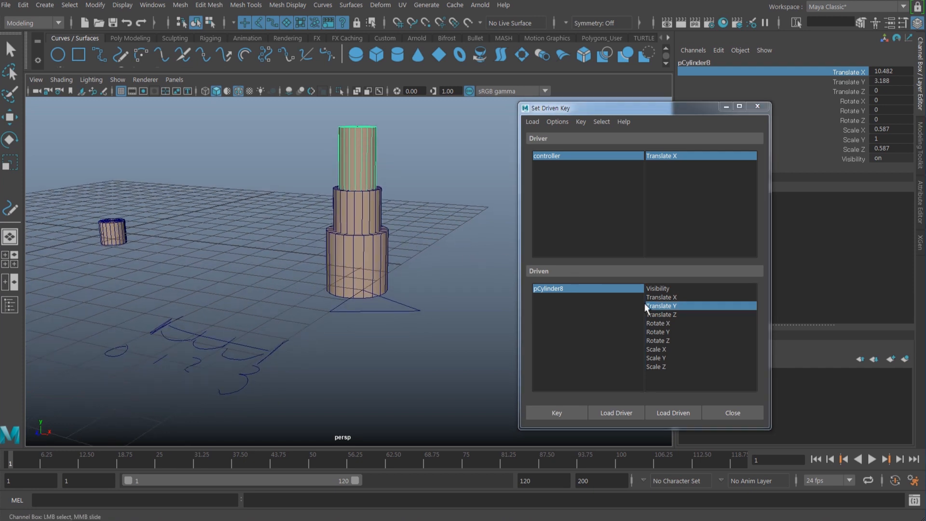
pyautogui.keyDown('alt'); pyautogui.moveTo(400, 181); pyautogui.dragTo(397, 202, button='middle'); pyautogui.keyUp('alt')
pyautogui.press('w')
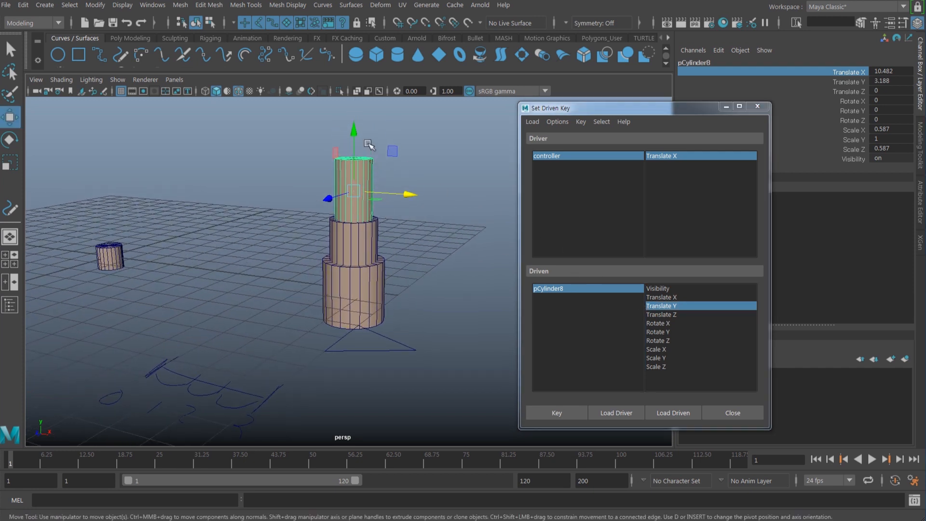
pyautogui.moveTo(357, 131); pyautogui.dragTo(390, 163)
pyautogui.hotkey('ctrl', 'z')
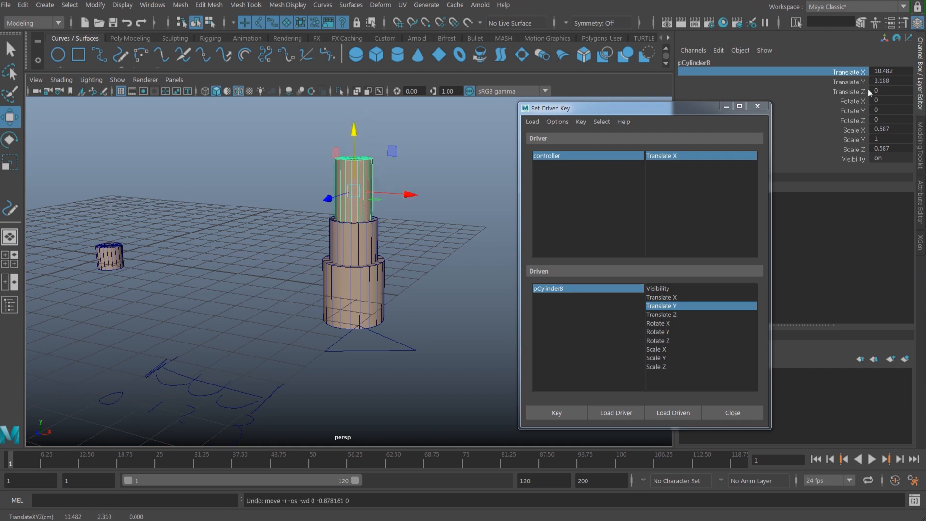
# Step: Set a driven key on the top cylinder's Translate Y in its raised position
pyautogui.click(664, 306)
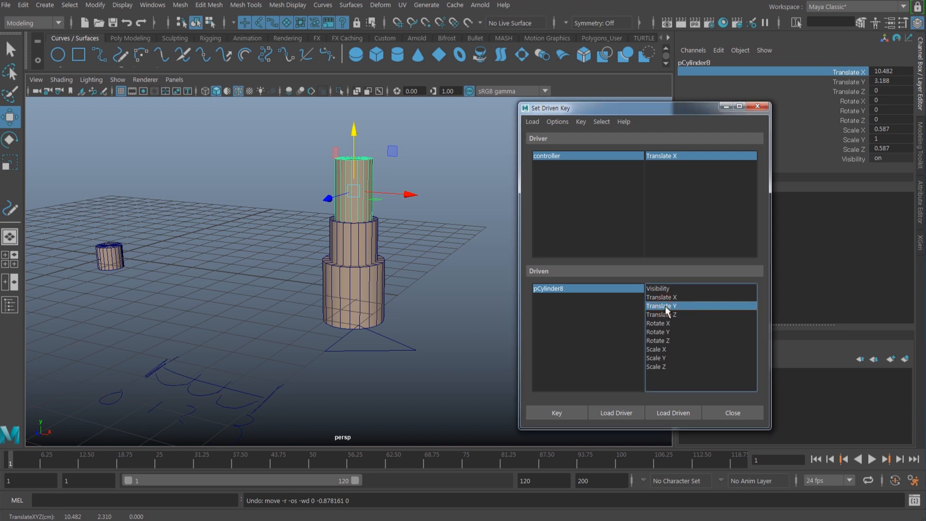
pyautogui.click(569, 412)
# Step: Set the controller's Translate X to 2
pyautogui.click(397, 350)
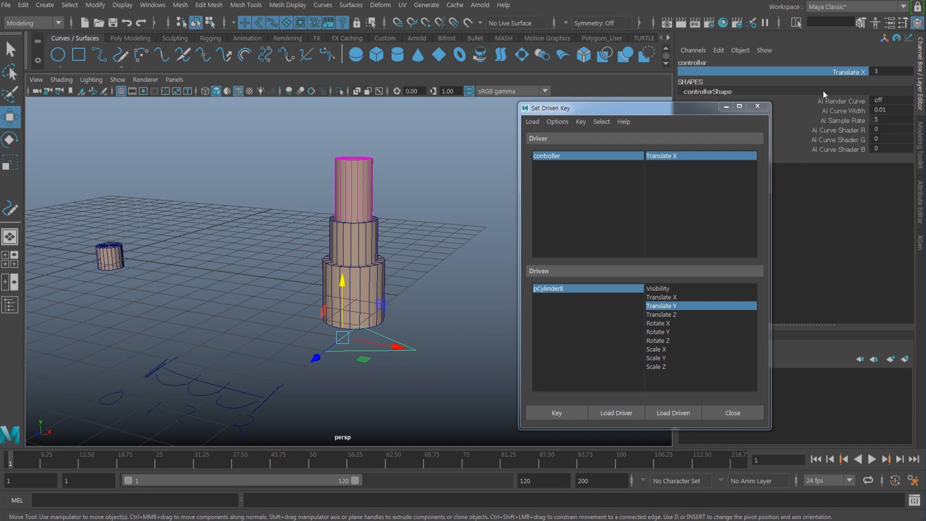
pyautogui.click(878, 72)
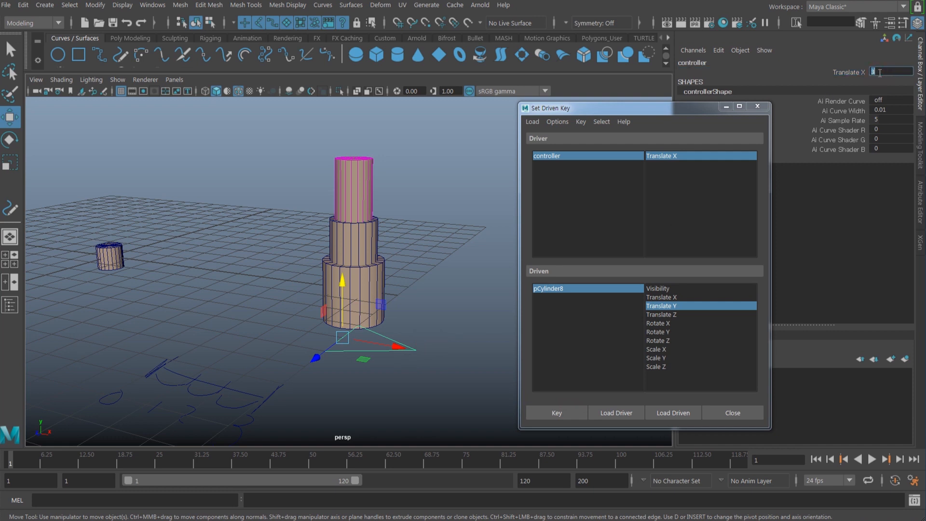
pyautogui.write('2')
pyautogui.press('Return')
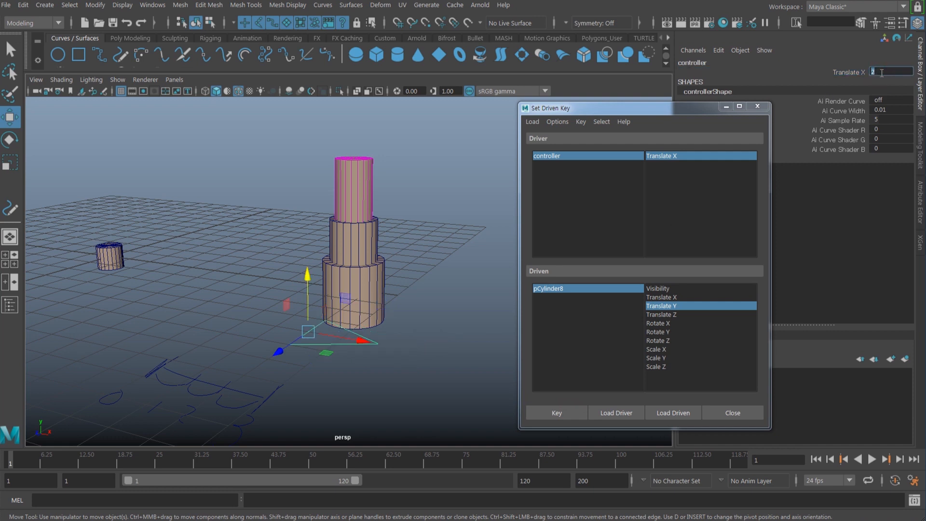
# Step: Lower the top cylinder inside the middle one to a Translate Y of about 1.271 and set a driven key there
pyautogui.click(365, 184)
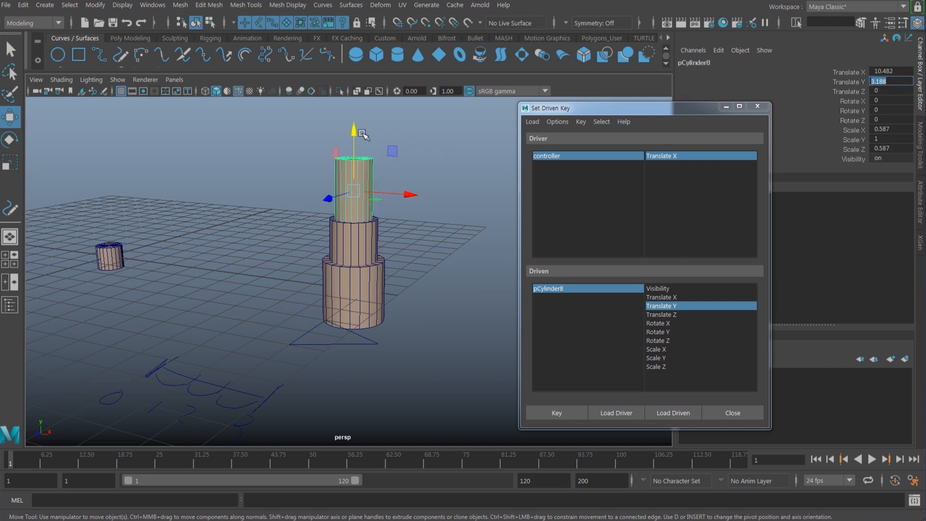
pyautogui.moveTo(354, 132); pyautogui.dragTo(351, 195)
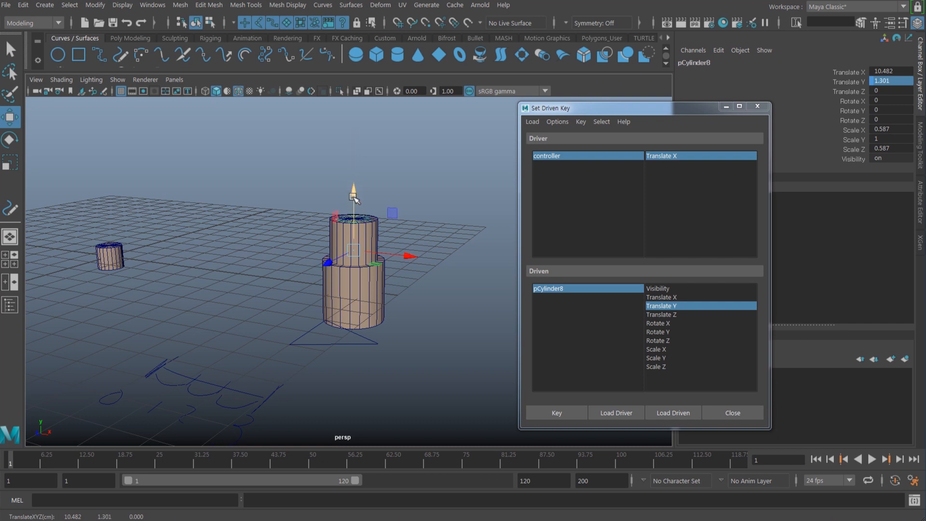
pyautogui.keyDown('alt'); pyautogui.moveTo(393, 231); pyautogui.dragTo(422, 248); pyautogui.keyUp('alt')
pyautogui.moveTo(347, 186); pyautogui.dragTo(381, 208)
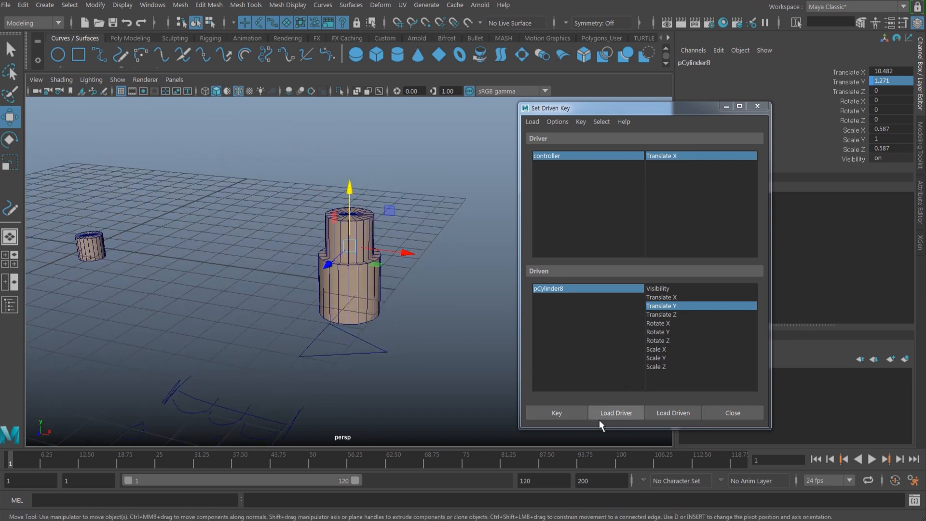
pyautogui.click(562, 413)
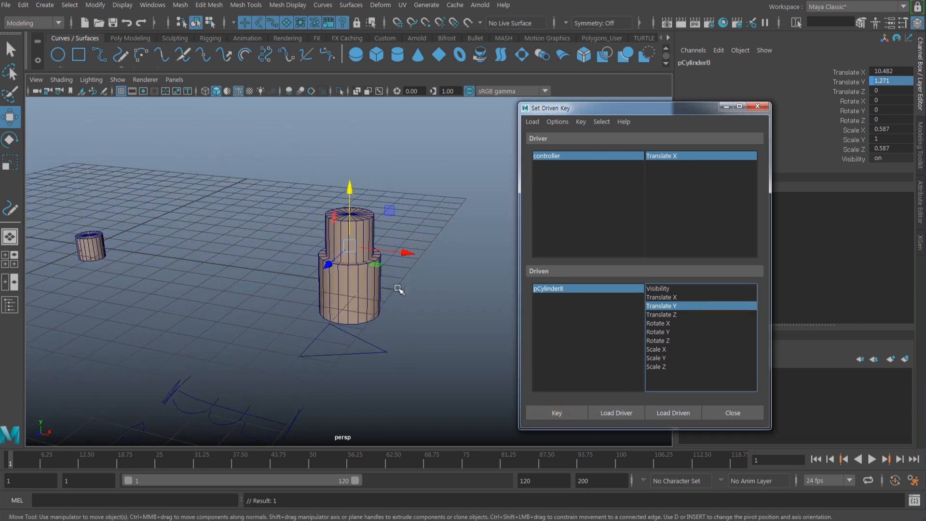
# Step: Test the driven motion by sliding the controller along X and return its Translate X to 2
pyautogui.click(339, 350)
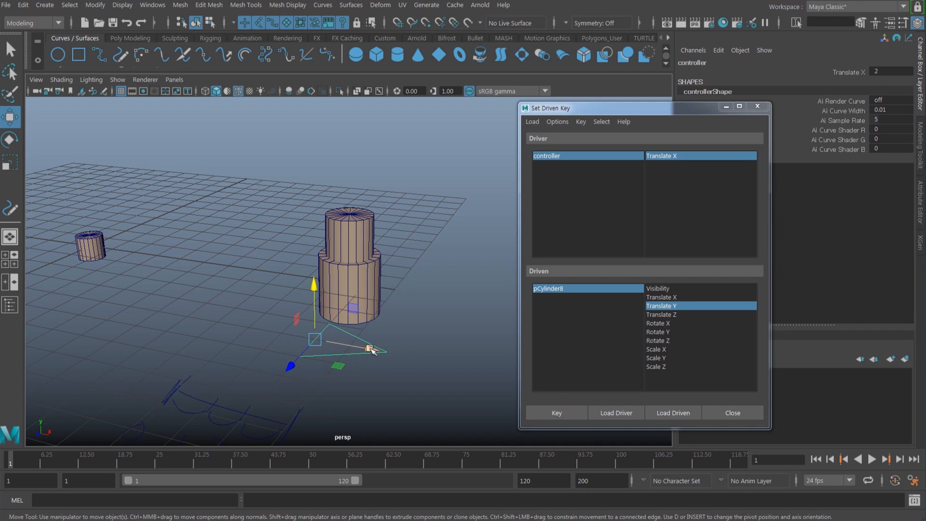
pyautogui.moveTo(370, 350); pyautogui.dragTo(405, 375)
pyautogui.doubleClick(889, 71)
pyautogui.write('2')
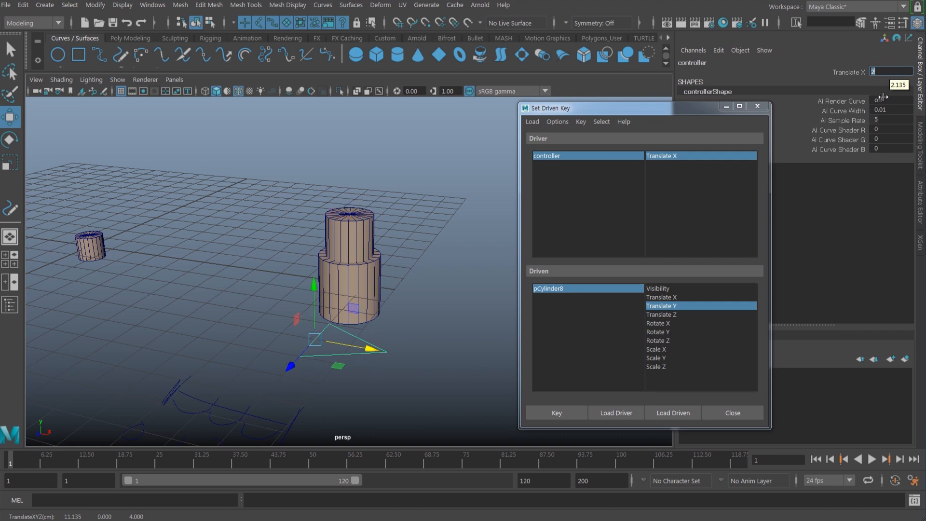
# Step: Try lowering the middle cylinder along Y and undo the move
pyautogui.click(571, 290)
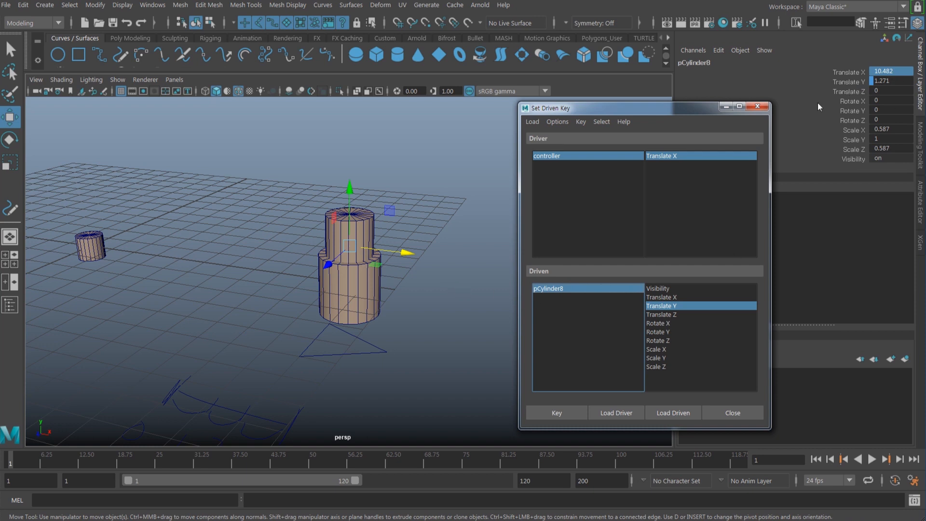
pyautogui.click(373, 233)
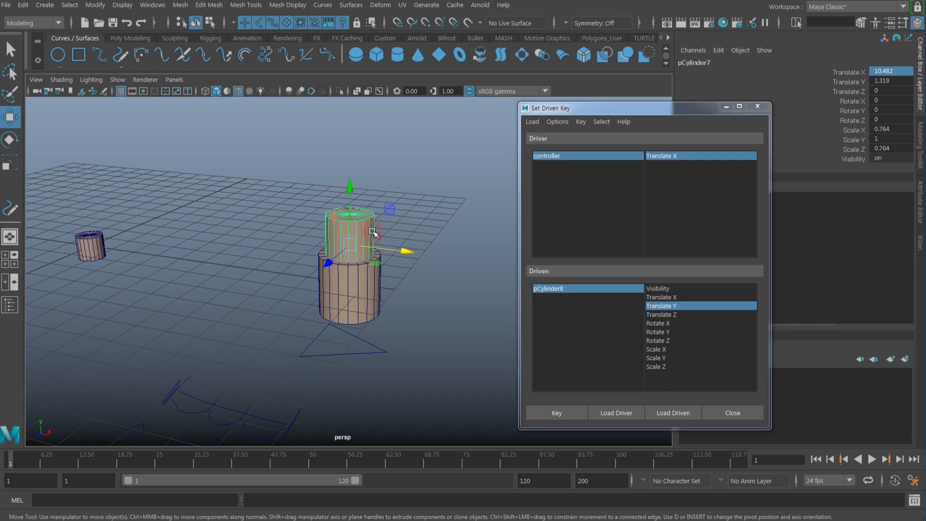
pyautogui.moveTo(350, 189); pyautogui.dragTo(353, 225)
pyautogui.hotkey('ctrl', 'z')
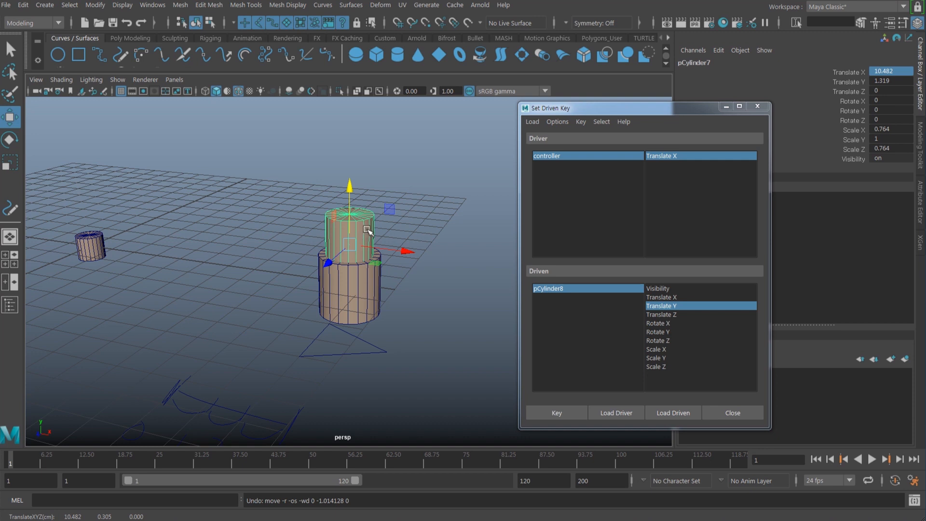
pyautogui.press('4')
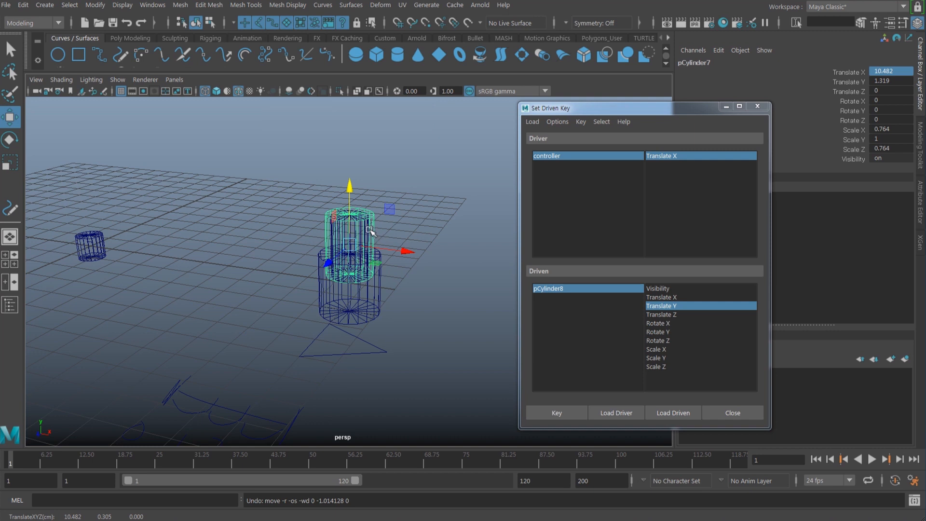
pyautogui.press('5')
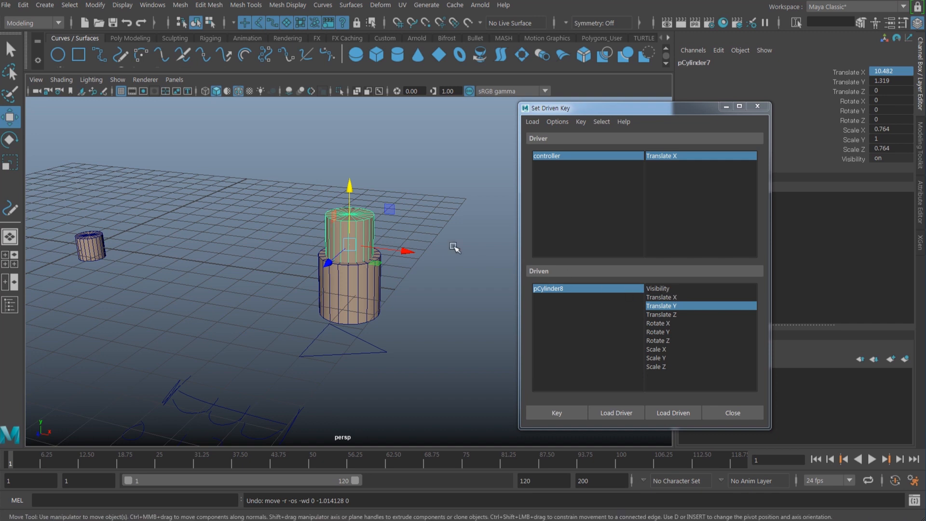
pyautogui.keyDown('alt'); pyautogui.moveTo(356, 245); pyautogui.dragTo(361, 234); pyautogui.keyUp('alt')
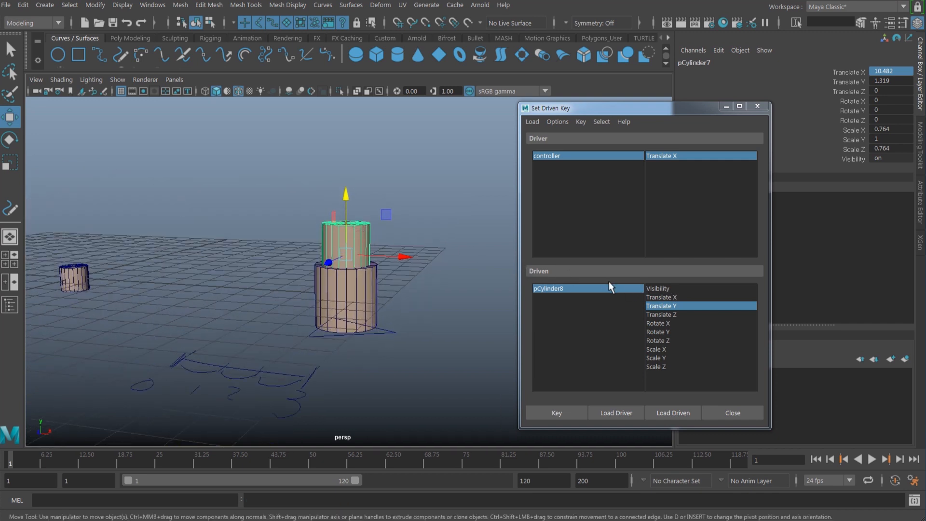
# Step: In wireframe display, lower the top cylinder further inside the middle one to a Translate Y of about 0.999 and set a driven key
pyautogui.click(587, 287)
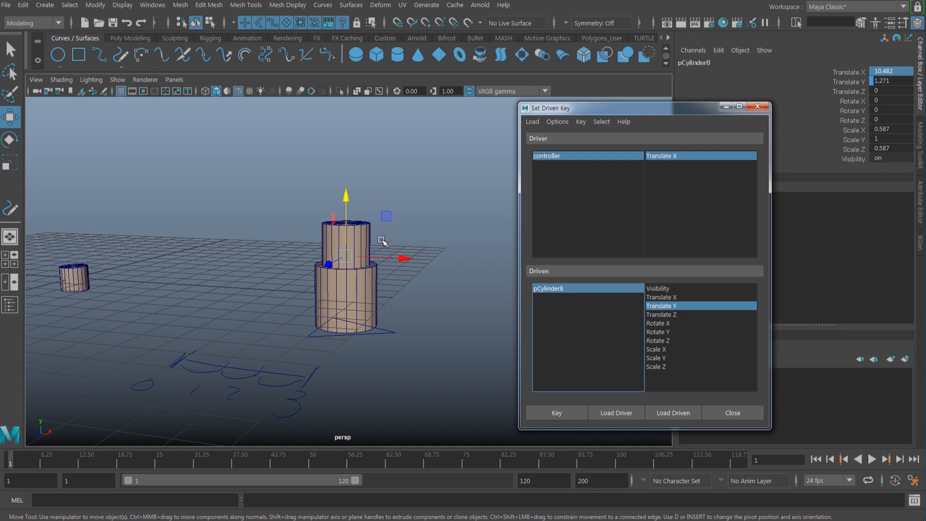
pyautogui.keyDown('alt'); pyautogui.moveTo(412, 244); pyautogui.dragTo(414, 244); pyautogui.keyUp('alt')
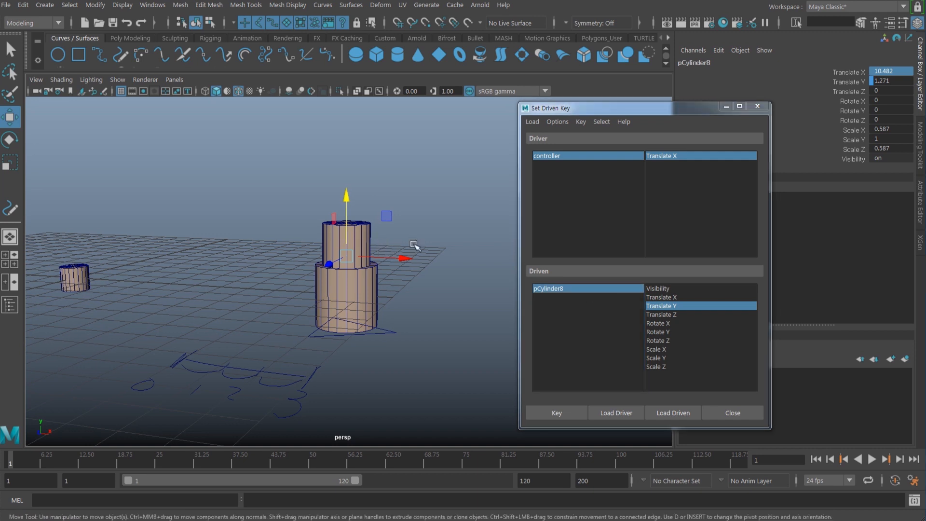
pyautogui.press('4')
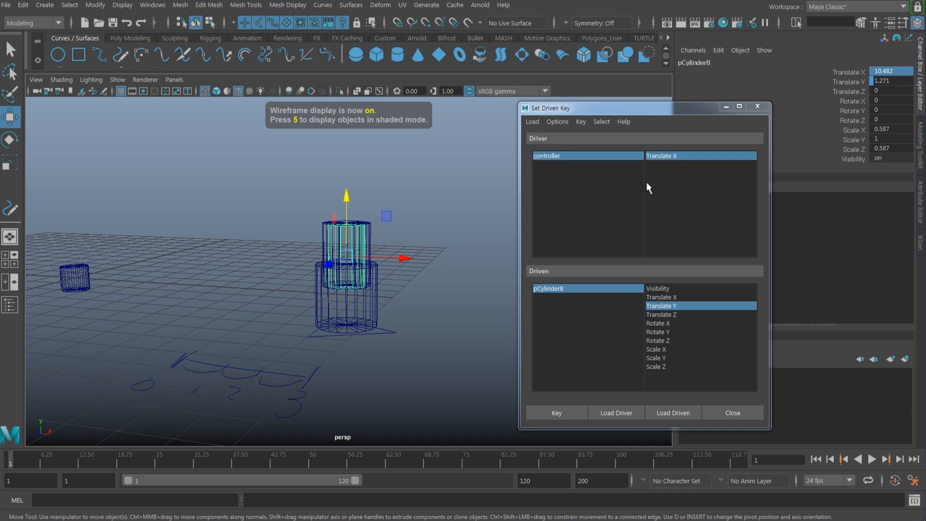
pyautogui.click(587, 154)
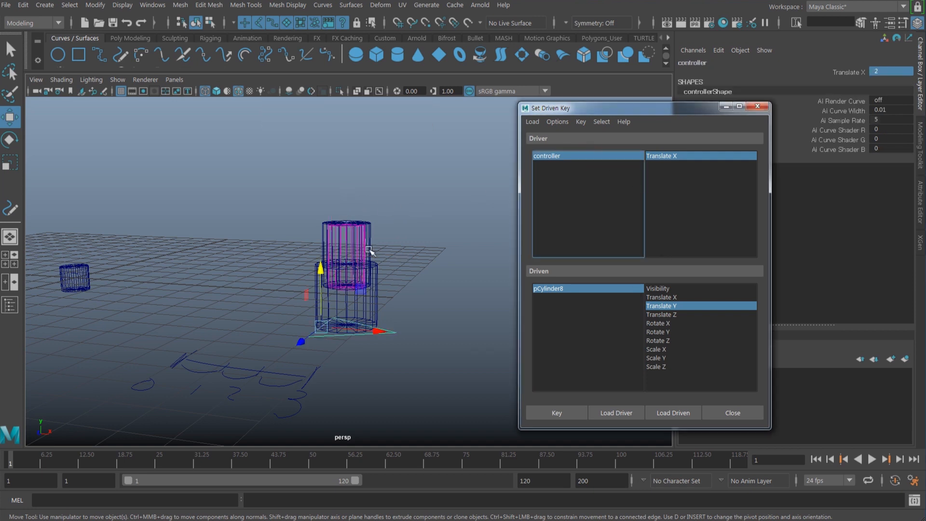
pyautogui.click(562, 289)
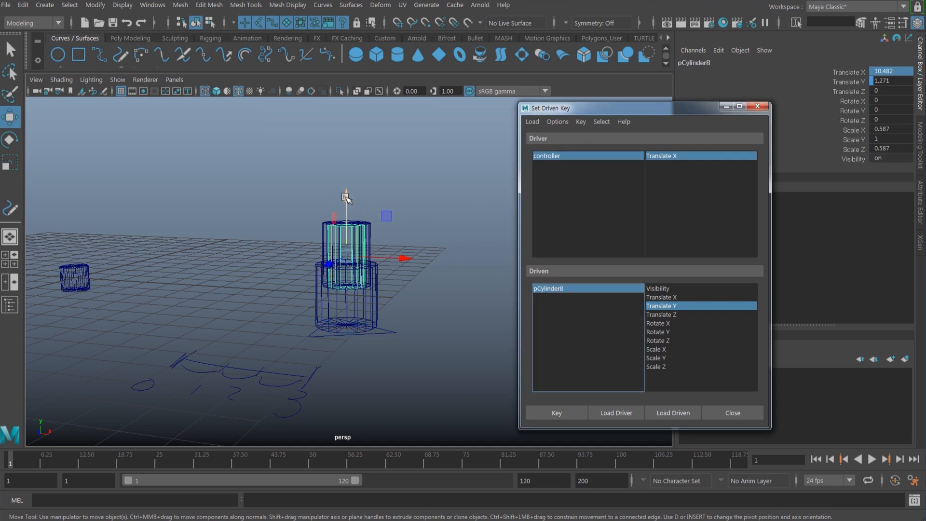
pyautogui.moveTo(341, 199); pyautogui.dragTo(346, 206)
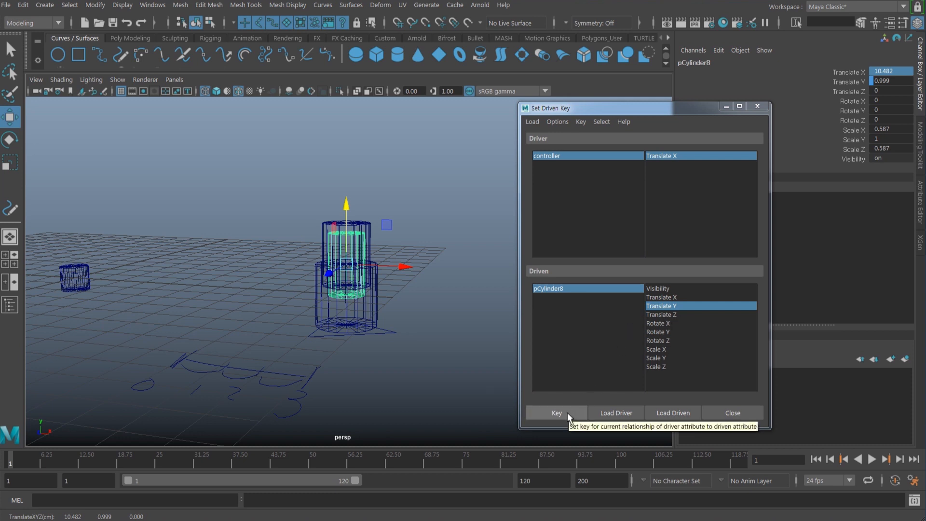
pyautogui.click(567, 412)
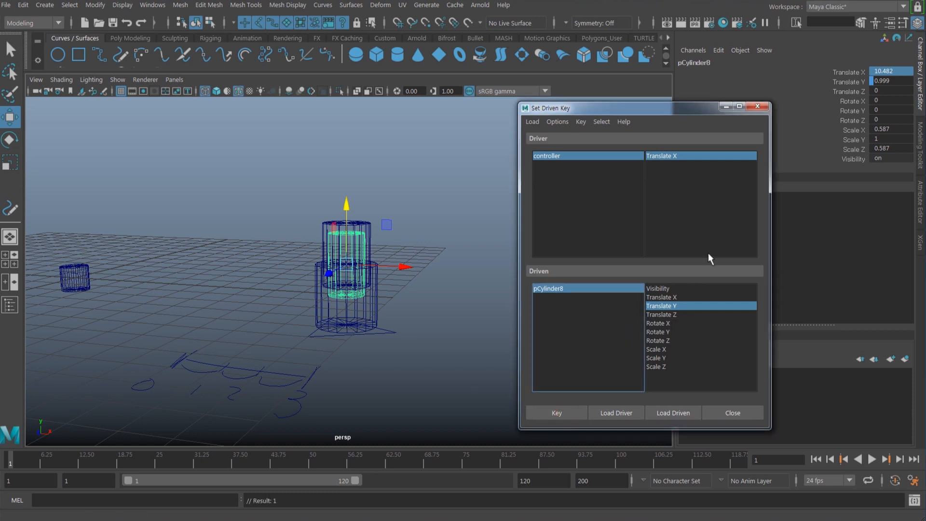
# Step: Set a driven key on the top cylinder's Visibility while it is on, and set the controller's Translate X to 1.9
pyautogui.click(675, 289)
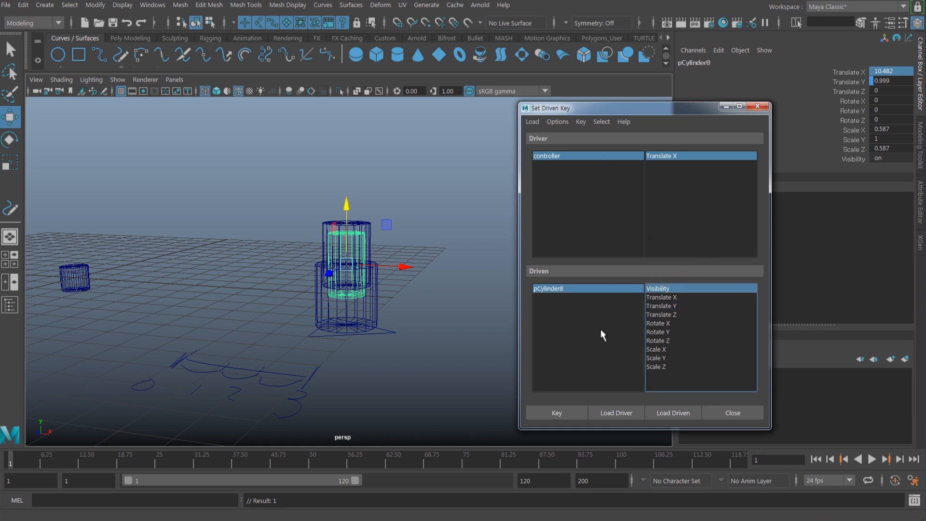
pyautogui.click(560, 412)
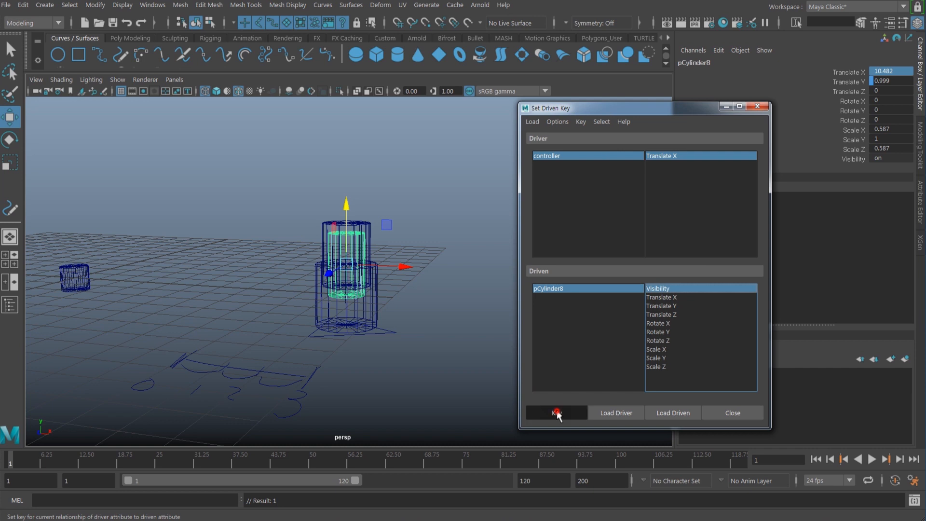
pyautogui.click(574, 155)
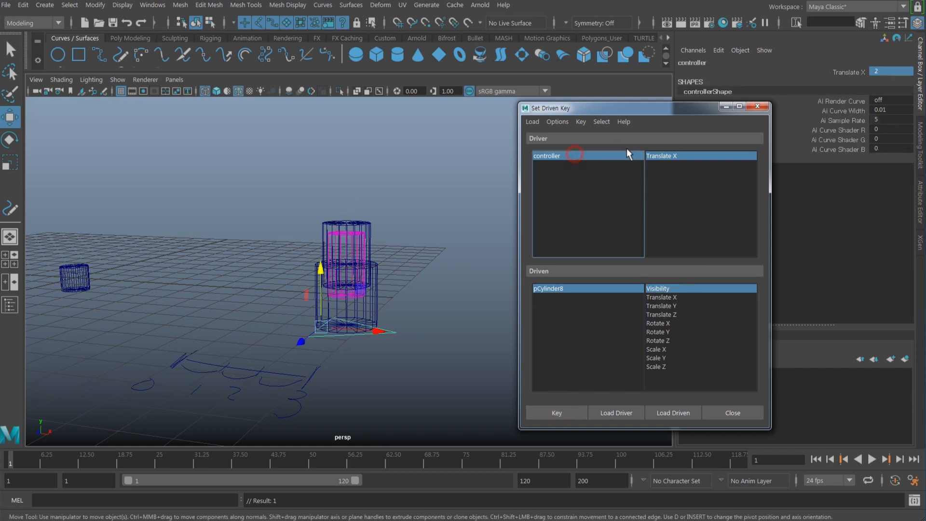
pyautogui.click(887, 71)
pyautogui.write('1.9')
pyautogui.press('Return')
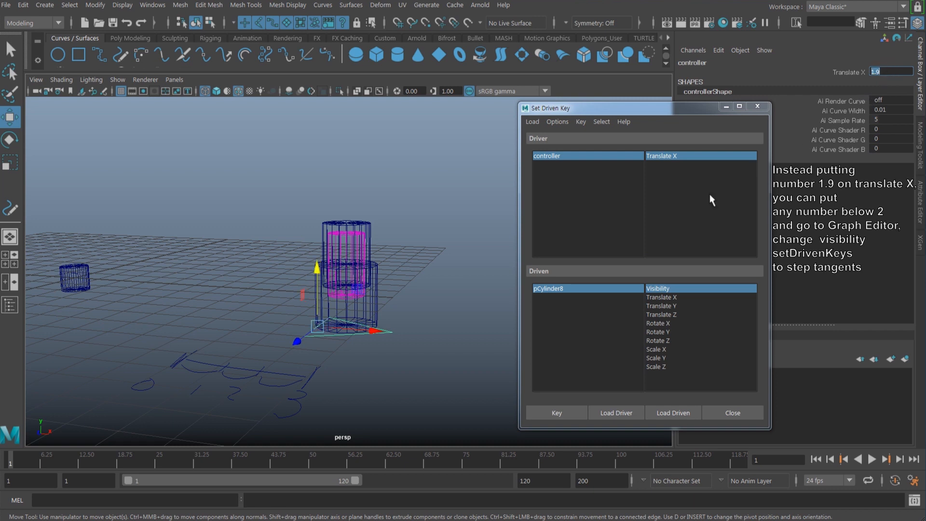
pyautogui.click(572, 409)
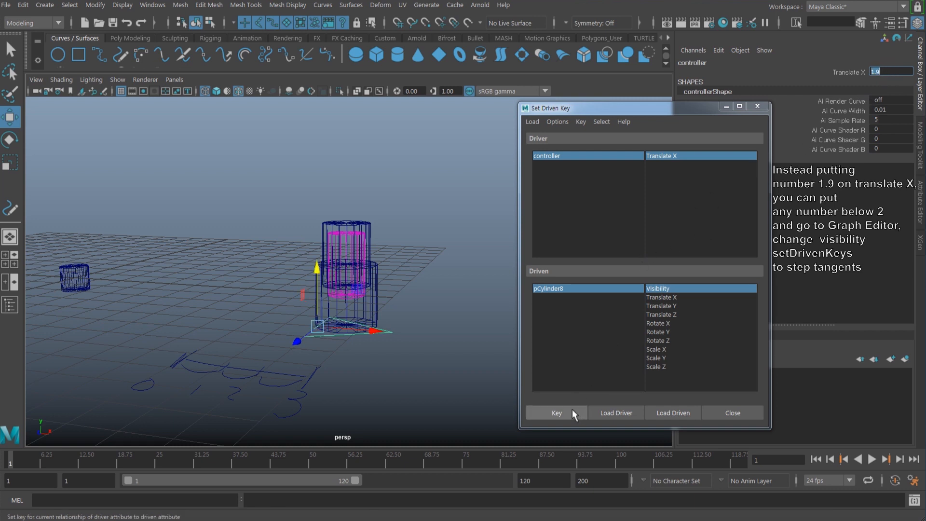
# Step: Turn the top cylinder's Visibility off and set a driven key for that state
pyautogui.click(582, 288)
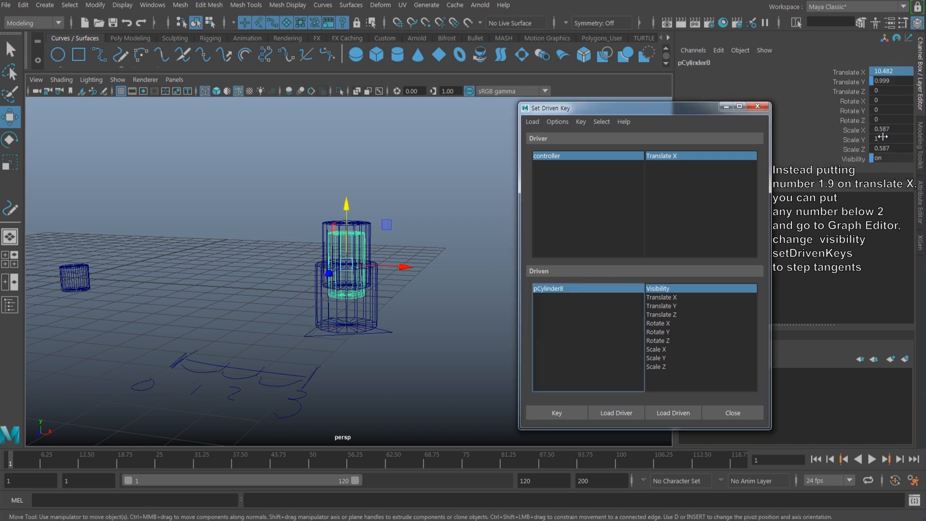
pyautogui.write('0')
pyautogui.press('Return')
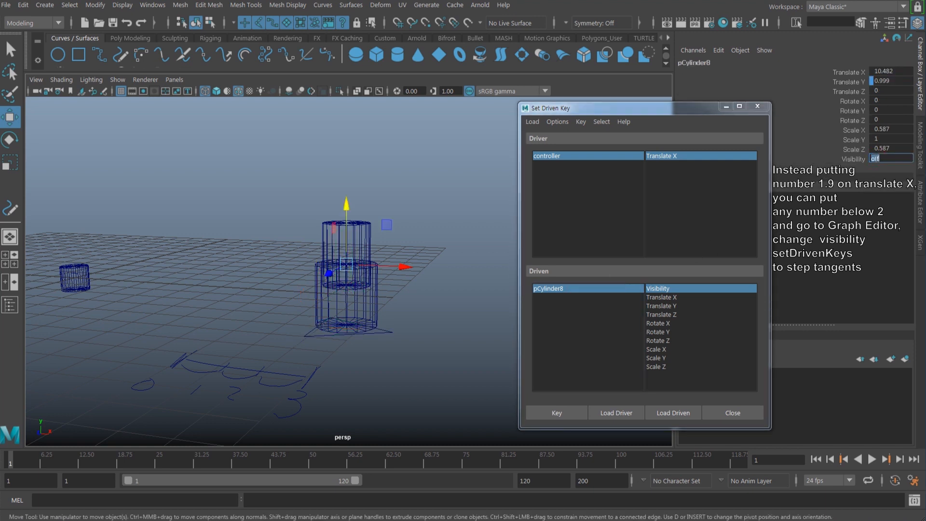
pyautogui.click(559, 407)
# Step: Return to shaded display and test the driven visibility by sliding the controller along X to about 1.478
pyautogui.moveTo(372, 318)
pyautogui.keyDown('alt'); pyautogui.mouseDown()
pyautogui.moveTo(372, 307)
pyautogui.moveTo(389, 336)
pyautogui.moveTo(441, 341)
pyautogui.moveTo(364, 335)
pyautogui.moveTo(492, 352)
pyautogui.moveTo(378, 347)
pyautogui.moveTo(487, 349)
pyautogui.moveTo(438, 348)
pyautogui.mouseUp(); pyautogui.keyUp('alt')
pyautogui.click(377, 333)
pyautogui.press('5')
pyautogui.keyDown('alt'); pyautogui.moveTo(423, 253); pyautogui.dragTo(411, 263); pyautogui.keyUp('alt')
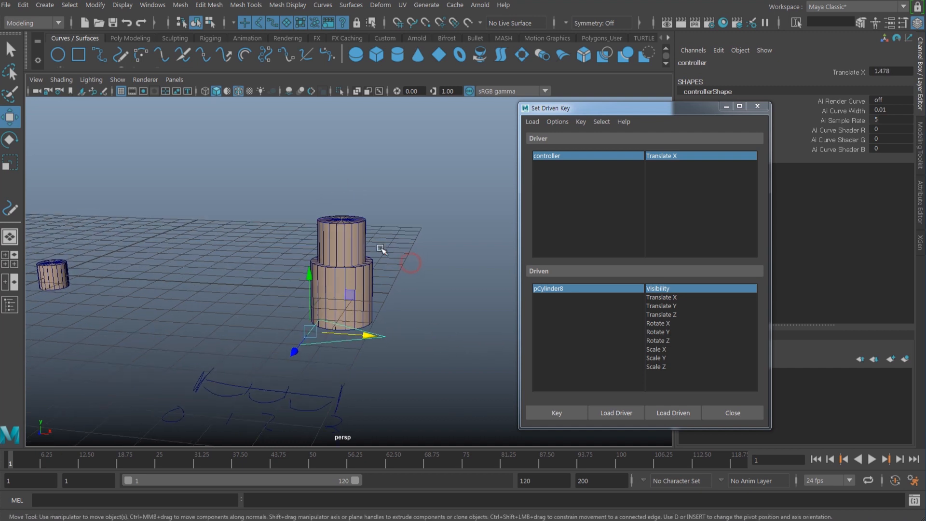
# Step: Load the middle cylinder as the driven object and key its Translate Y with the controller's Translate X at 2
pyautogui.click(352, 240)
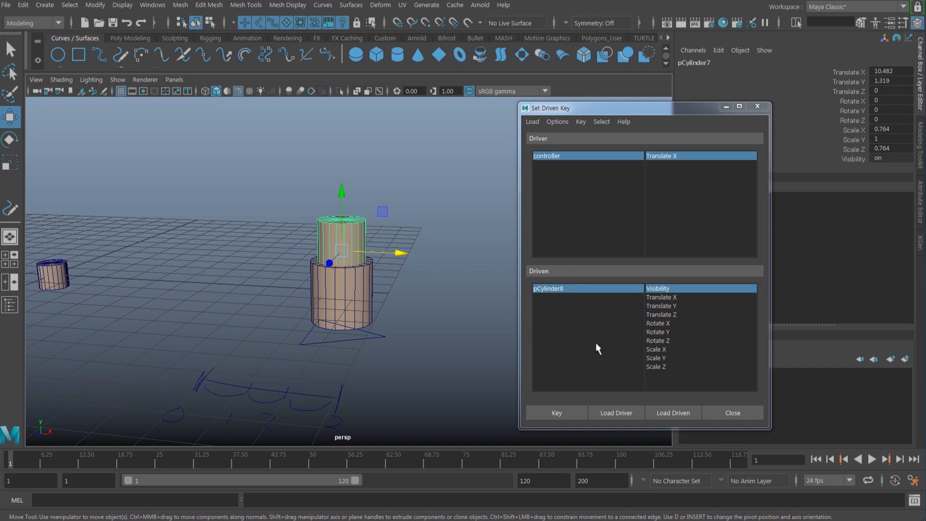
pyautogui.click(675, 412)
pyautogui.click(565, 155)
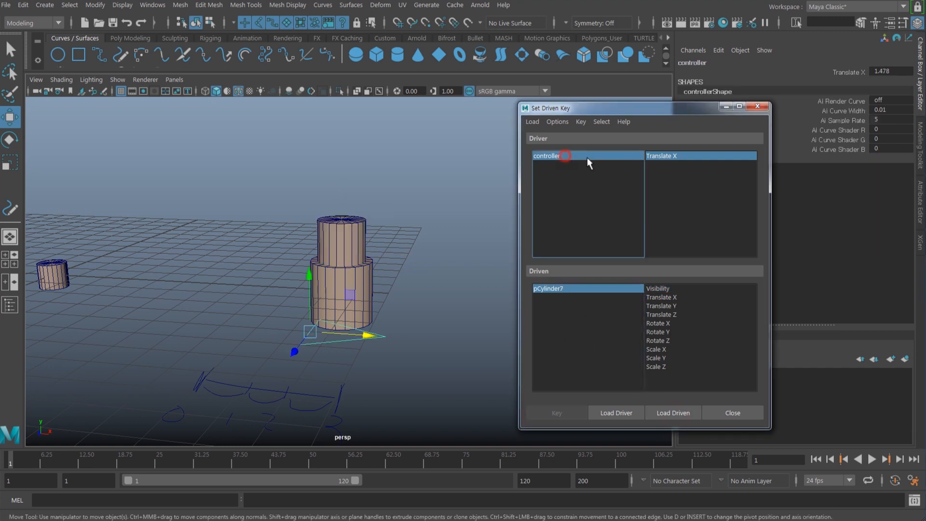
pyautogui.click(902, 71)
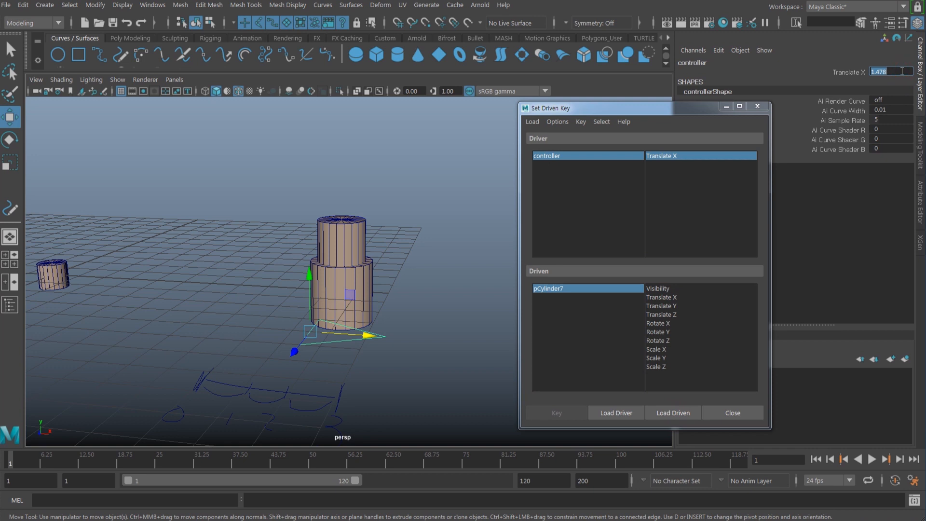
pyautogui.write('2')
pyautogui.press('Return')
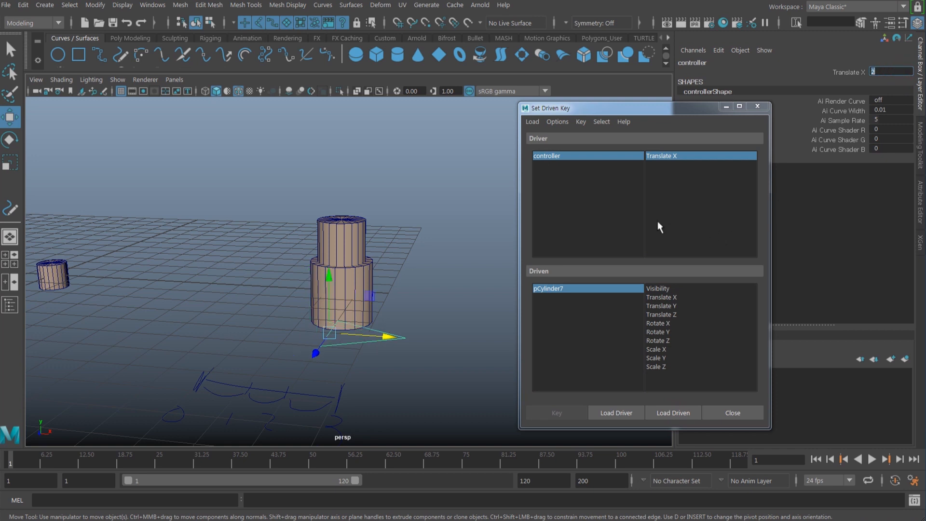
pyautogui.click(681, 307)
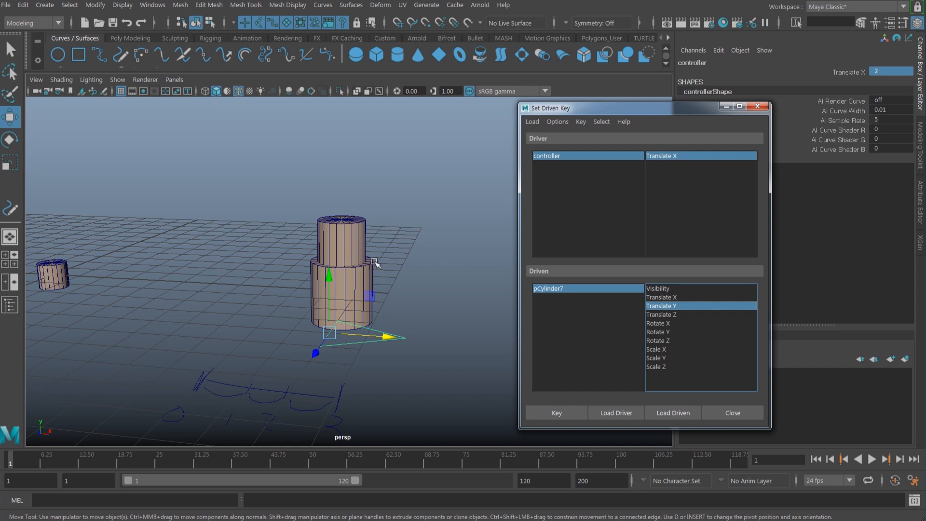
pyautogui.click(566, 413)
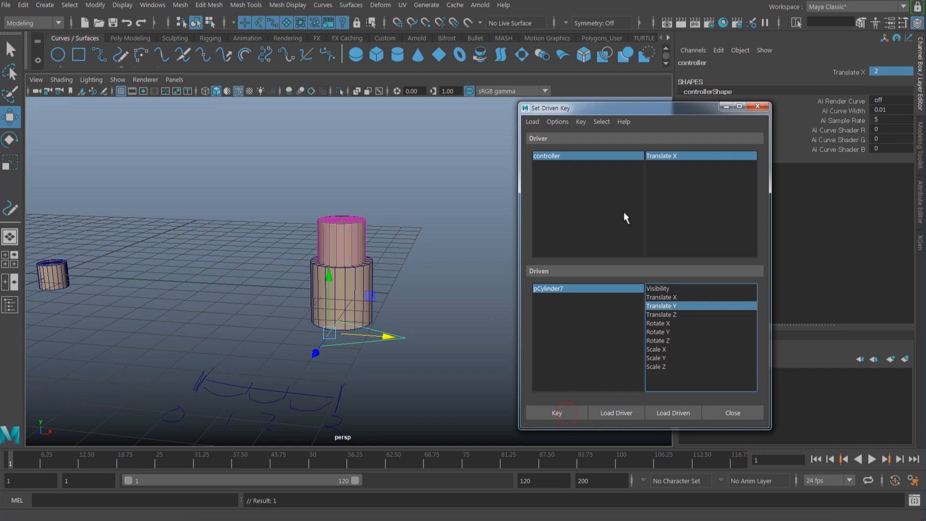
# Step: Set the controller's Translate X to 1
pyautogui.click(577, 153)
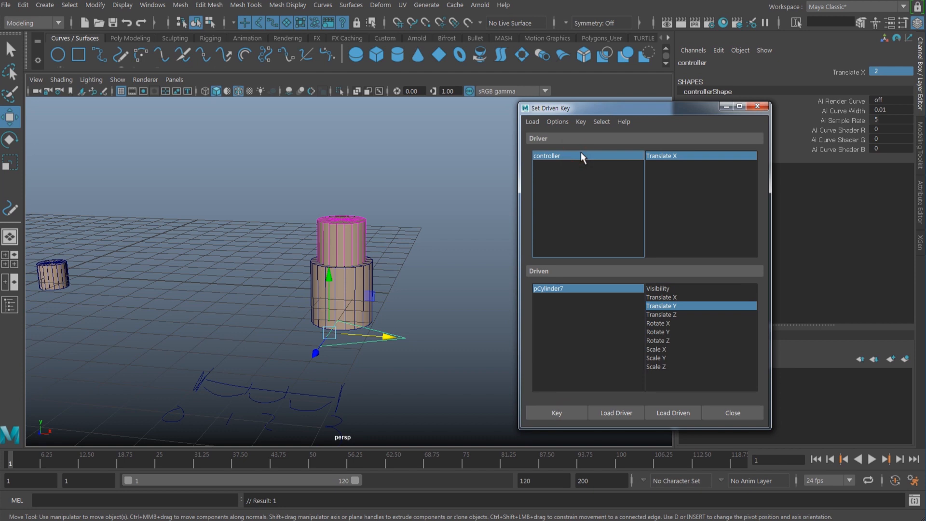
pyautogui.click(846, 72)
pyautogui.doubleClick(882, 72)
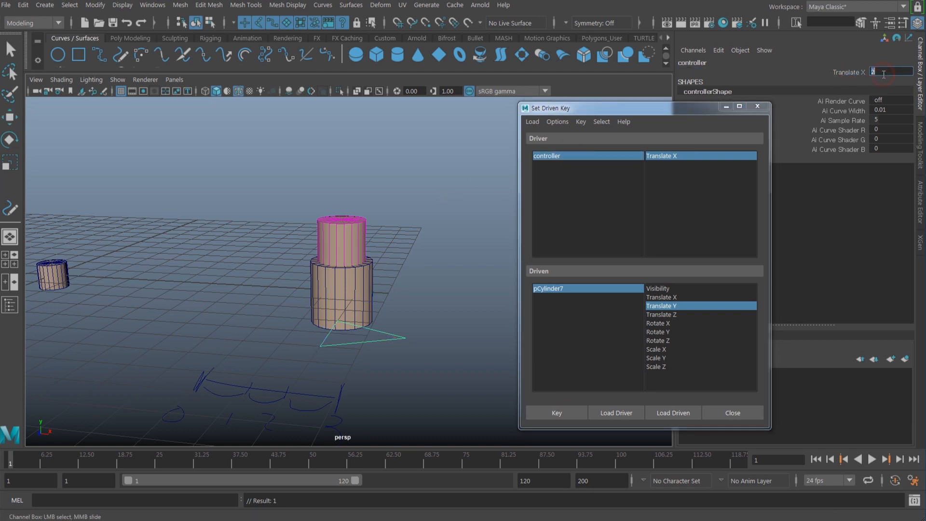
pyautogui.write('1')
pyautogui.press('Return')
# Step: Lower the middle cylinder inside the bottom one to a Translate Y of about -0.027 and set a driven key there
pyautogui.keyDown('alt'); pyautogui.moveTo(424, 292); pyautogui.dragTo(430, 272, button='middle'); pyautogui.keyUp('alt')
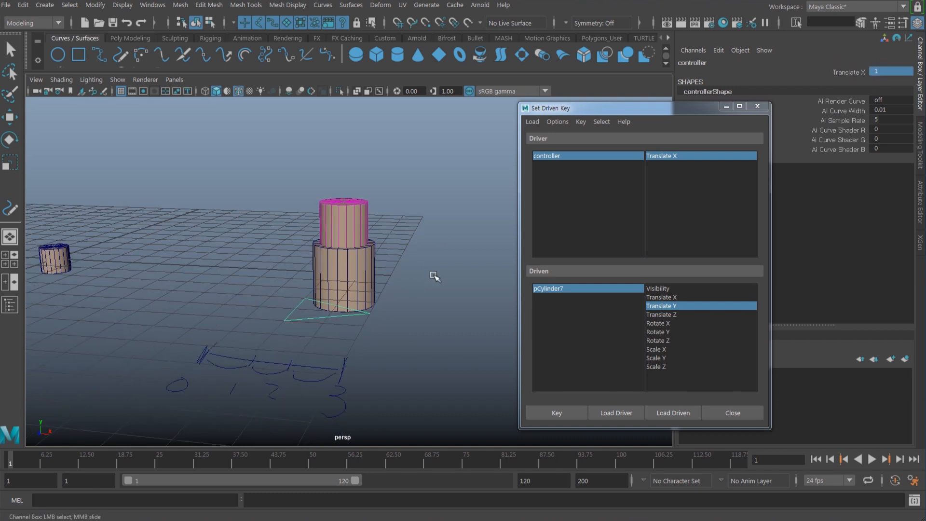
pyautogui.click(358, 231)
pyautogui.press('w')
pyautogui.moveTo(344, 174); pyautogui.dragTo(344, 216)
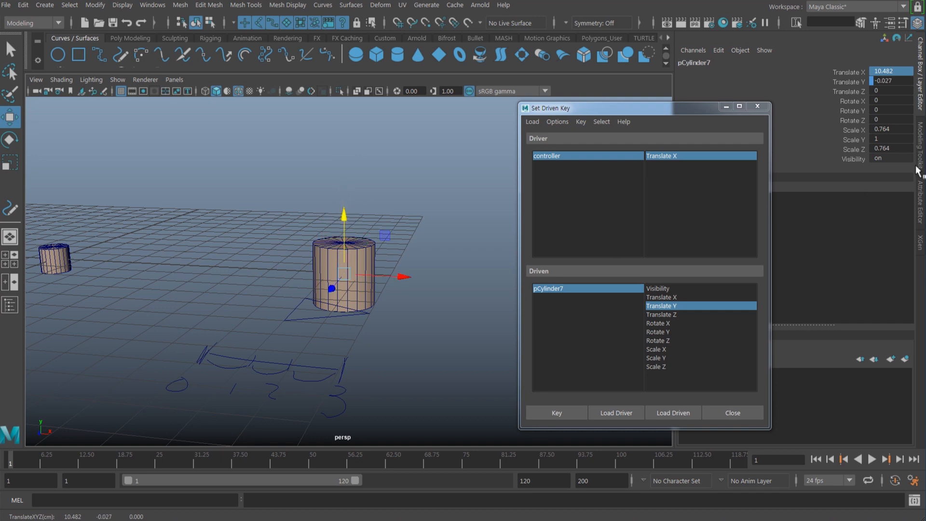
pyautogui.click(559, 412)
# Step: Test the middle cylinder's driven motion by sliding the controller along X
pyautogui.keyDown('alt'); pyautogui.moveTo(441, 296); pyautogui.dragTo(420, 303); pyautogui.keyUp('alt')
pyautogui.click(572, 157)
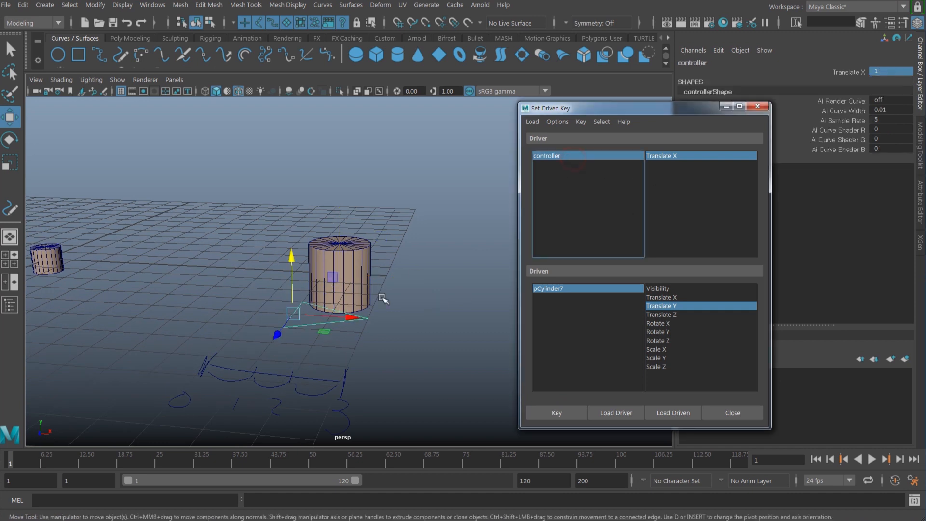
pyautogui.moveTo(355, 319)
pyautogui.mouseDown()
pyautogui.moveTo(435, 325)
pyautogui.moveTo(369, 331)
pyautogui.mouseUp()
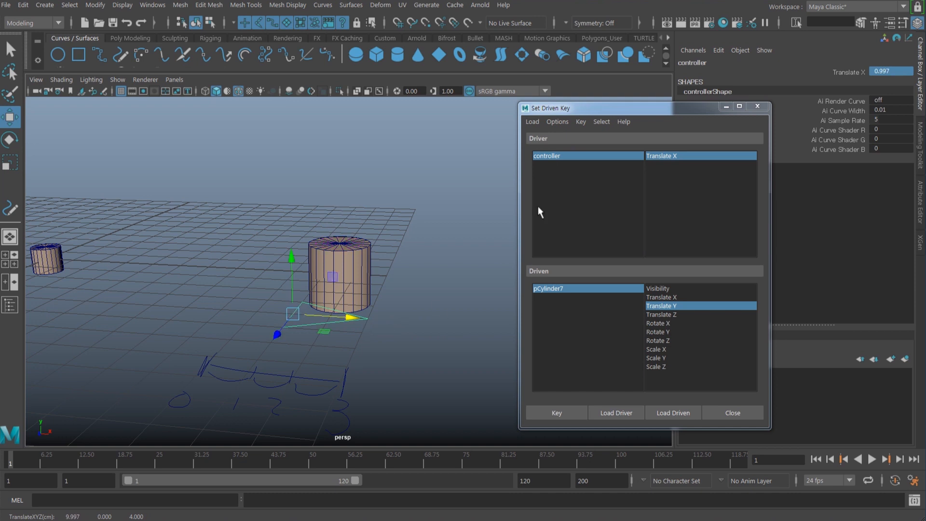
pyautogui.keyDown('alt'); pyautogui.moveTo(374, 280); pyautogui.dragTo(402, 270, button='right'); pyautogui.keyUp('alt')
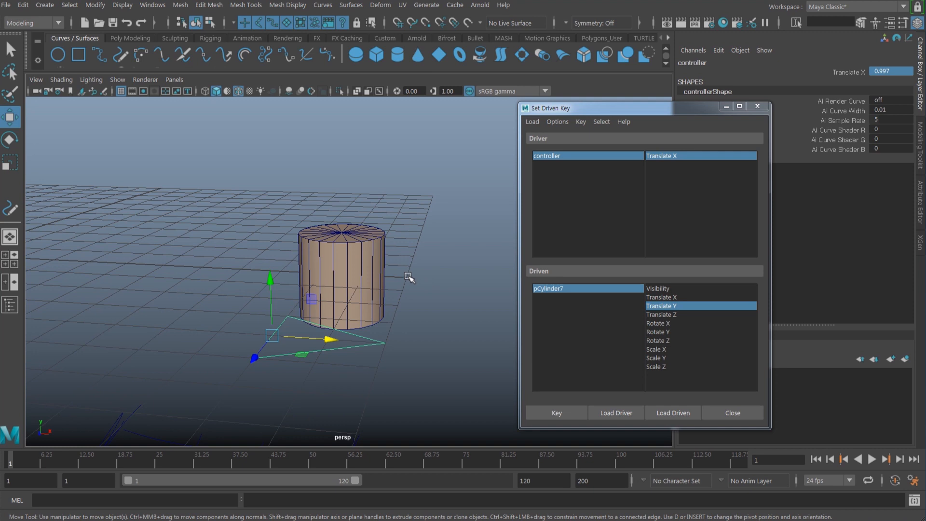
# Step: Set the controller's Translate X to 1 and set a driven key on the middle cylinder's Visibility while it is on
pyautogui.write('1')
pyautogui.click(861, 74)
pyautogui.click(571, 288)
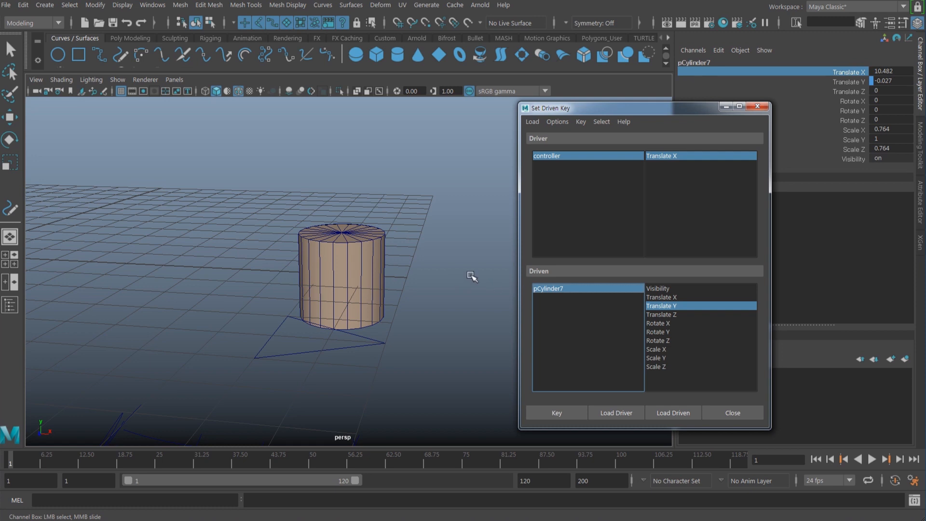
pyautogui.click(686, 289)
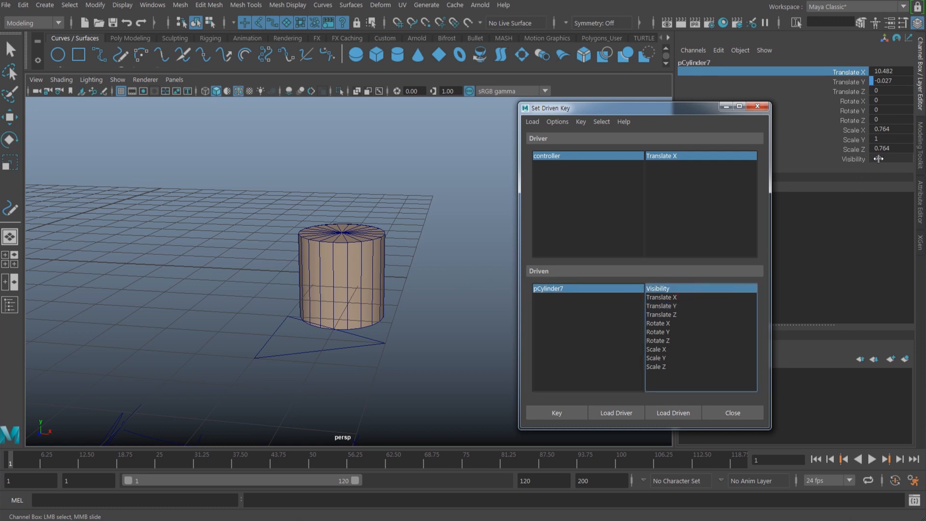
pyautogui.click(571, 409)
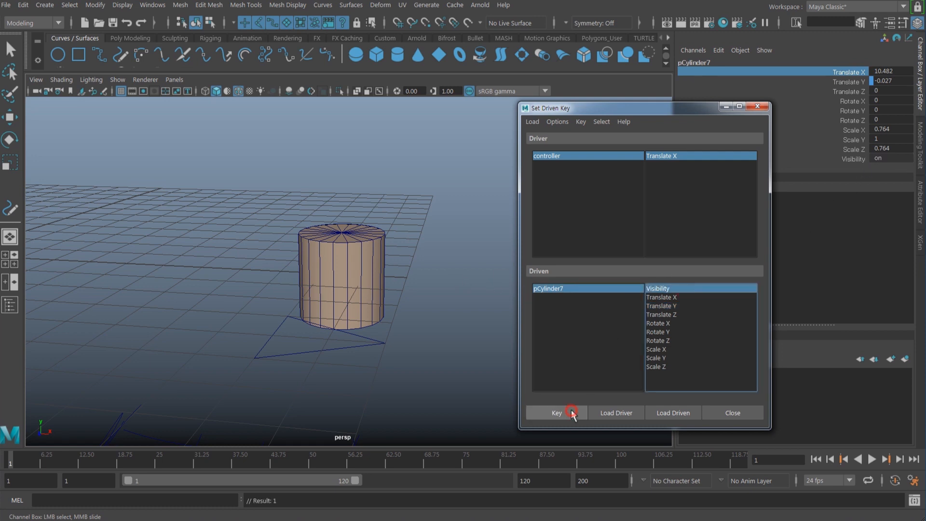
# Step: Set the controller's Translate X to 0.9, turn the middle cylinder's Visibility off and set a driven key on it
pyautogui.click(563, 154)
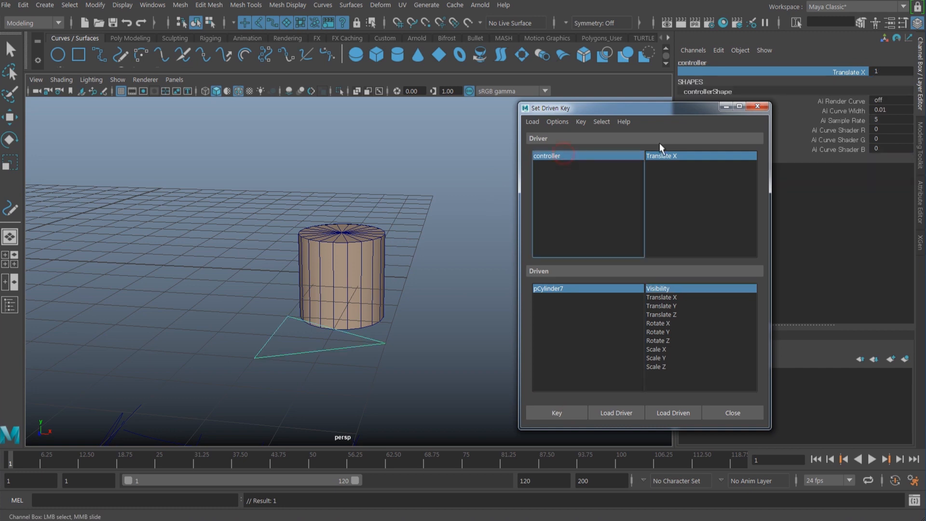
pyautogui.click(883, 71)
pyautogui.press('Return')
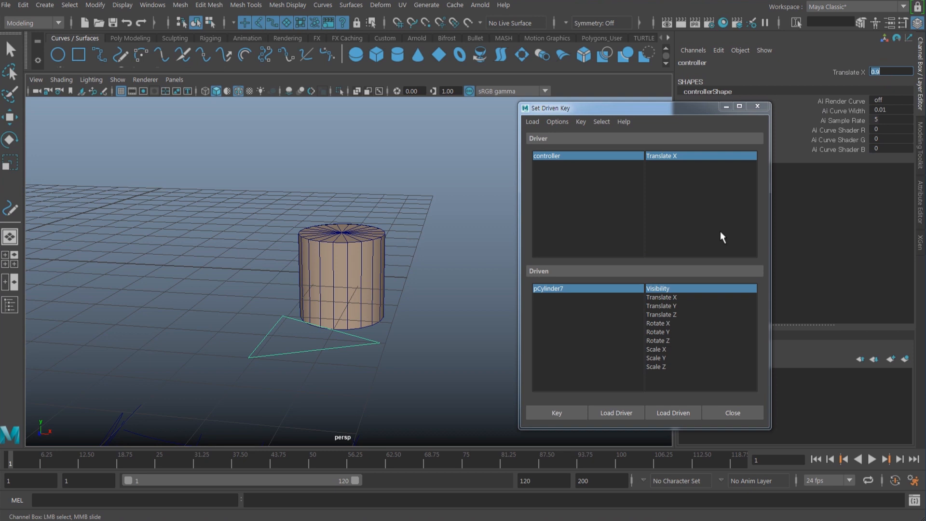
pyautogui.click(575, 290)
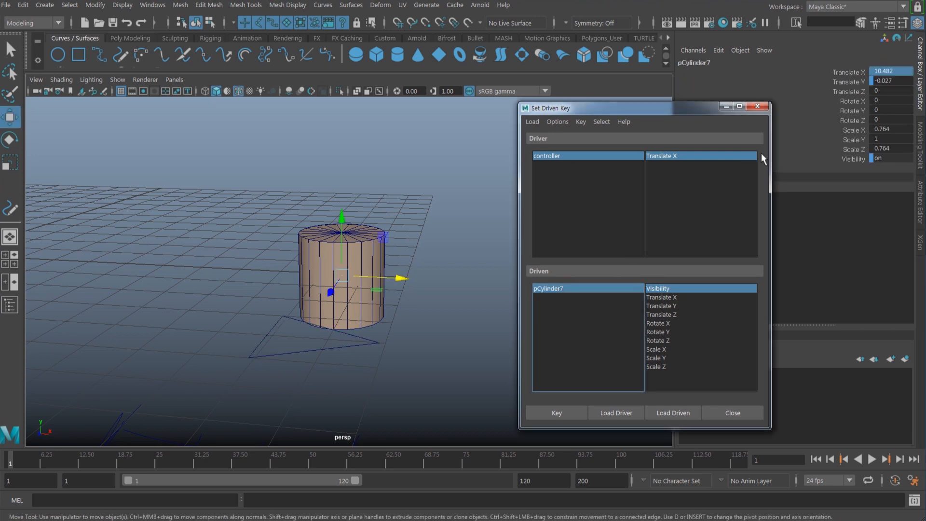
pyautogui.click(887, 159)
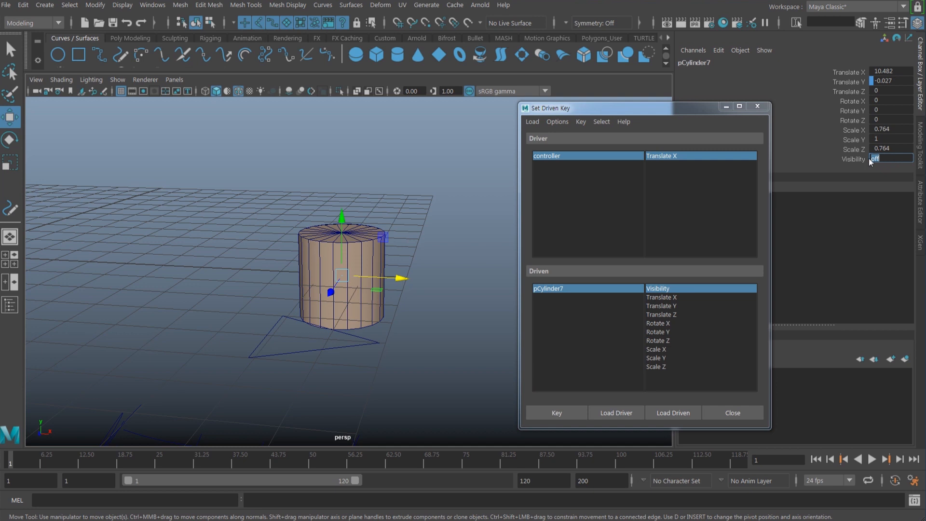
pyautogui.write('off')
pyautogui.press('Return')
pyautogui.click(568, 412)
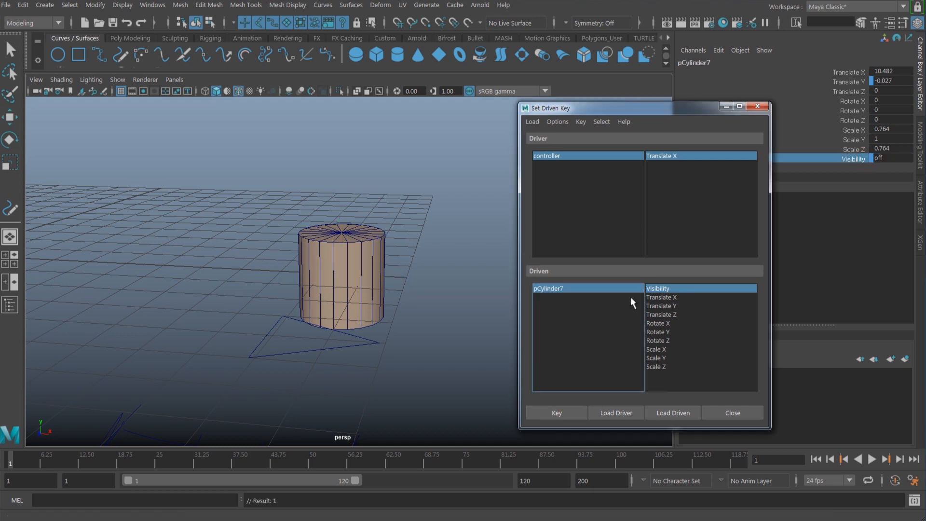
# Step: Load the bottom cylinder as the driven object and set the controller's Translate X to 1
pyautogui.keyDown('alt'); pyautogui.moveTo(383, 307); pyautogui.dragTo(378, 304, button='middle'); pyautogui.keyUp('alt')
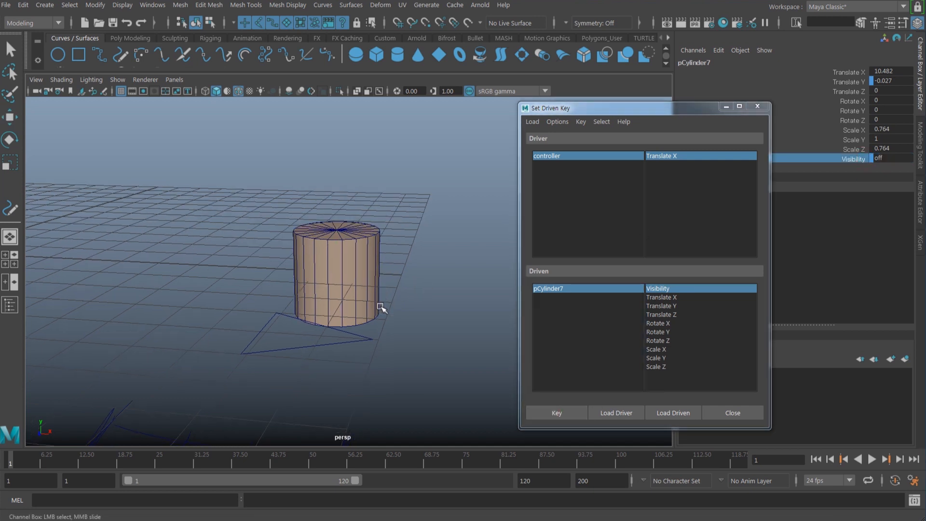
pyautogui.click(362, 292)
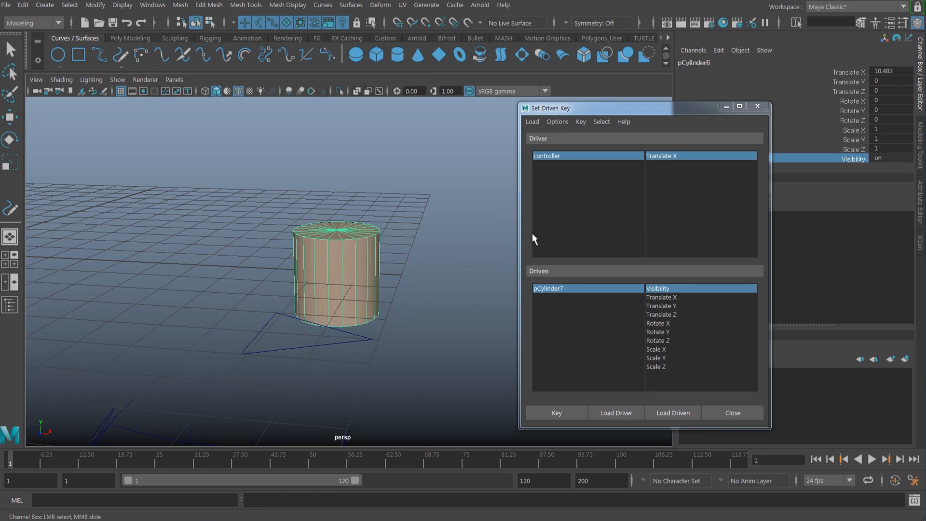
pyautogui.click(676, 413)
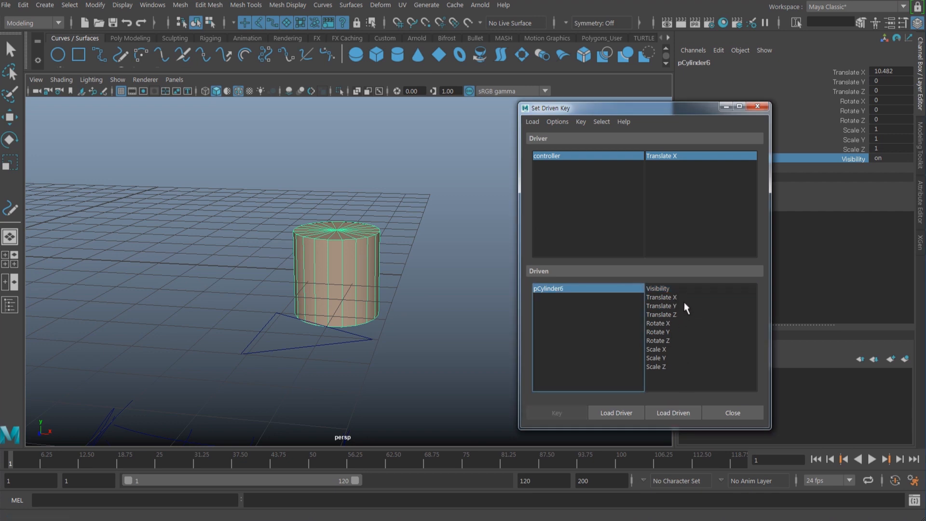
pyautogui.click(594, 155)
pyautogui.press('w')
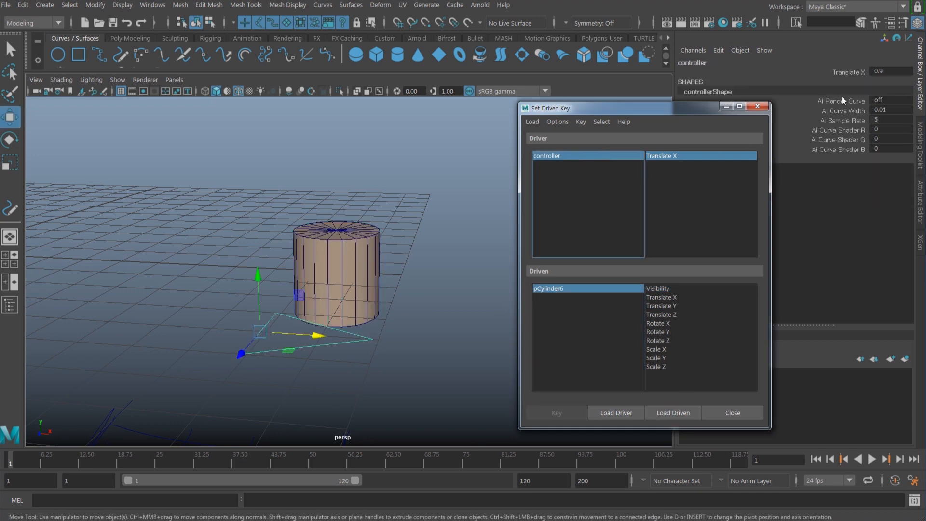
pyautogui.doubleClick(889, 70)
pyautogui.write('1')
pyautogui.press('Return')
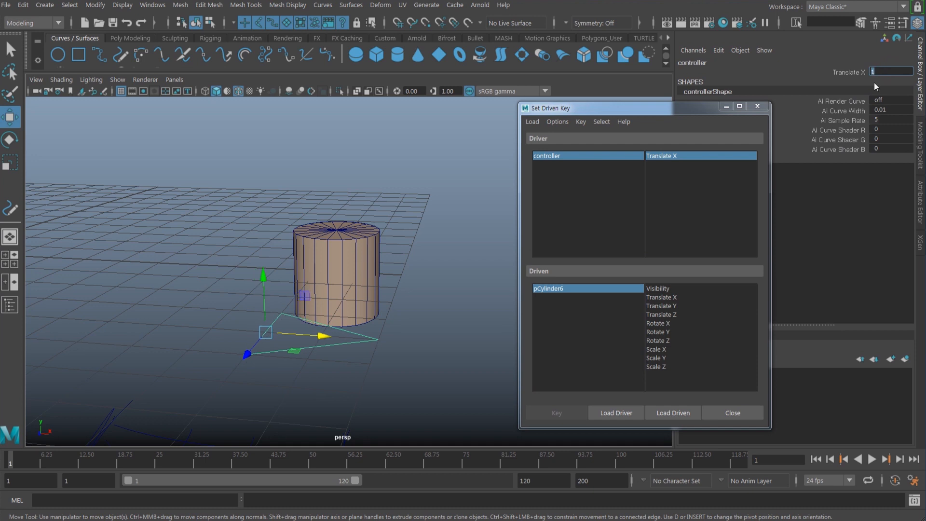
pyautogui.click(592, 288)
pyautogui.keyDown('alt'); pyautogui.moveTo(370, 291); pyautogui.dragTo(383, 295); pyautogui.keyUp('alt')
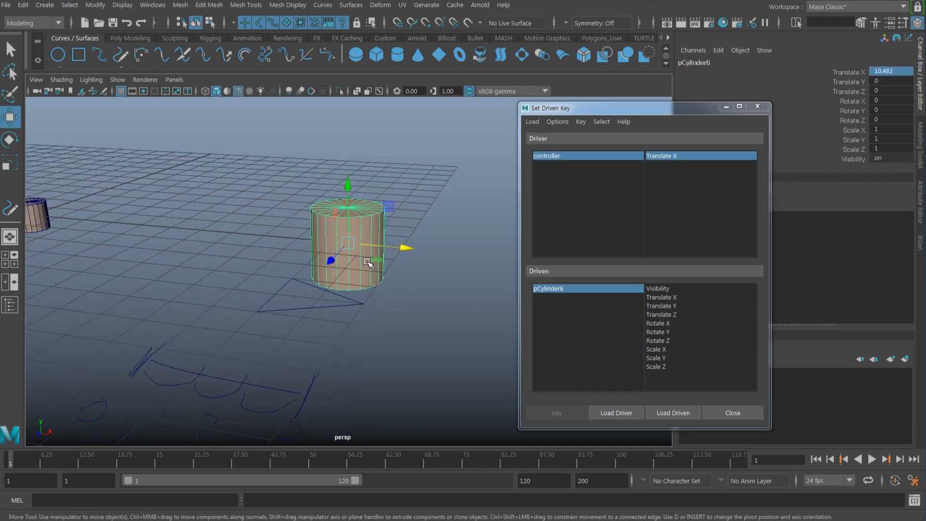
pyautogui.moveTo(406, 253); pyautogui.dragTo(343, 251)
pyautogui.hotkey('ctrl', 'z')
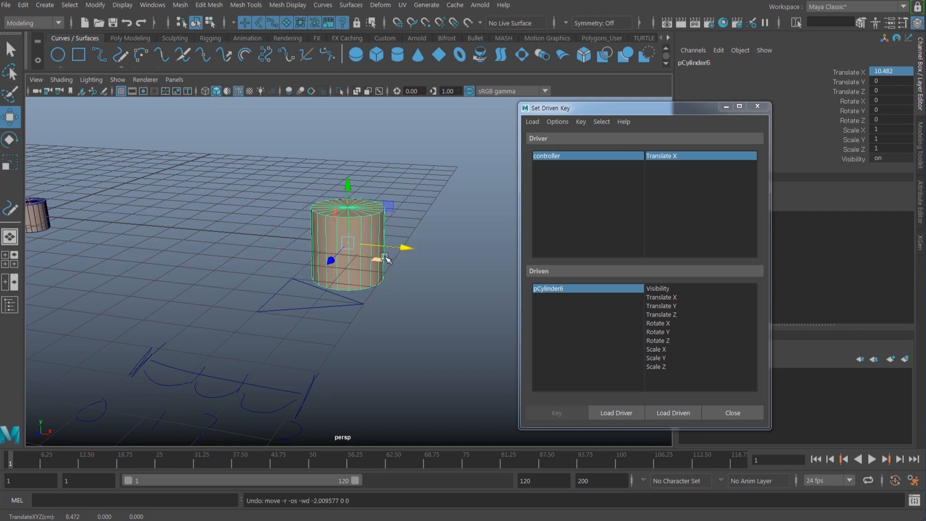
pyautogui.press('e')
pyautogui.press('w')
pyautogui.press('r')
pyautogui.moveTo(350, 196); pyautogui.dragTo(353, 220)
pyautogui.hotkey('ctrl', 'z')
pyautogui.hotkey('ctrl', 'z')
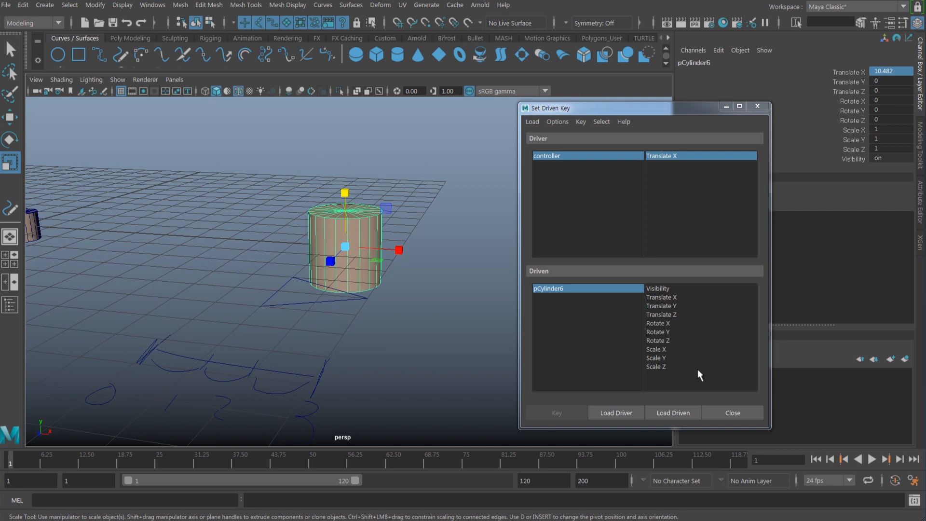
# Step: Set a driven key on the bottom cylinder's Scale X, Scale Y and Scale Z at full size
pyautogui.click(669, 350)
pyautogui.keyDown('shift'); pyautogui.click(663, 367); pyautogui.keyUp('shift')
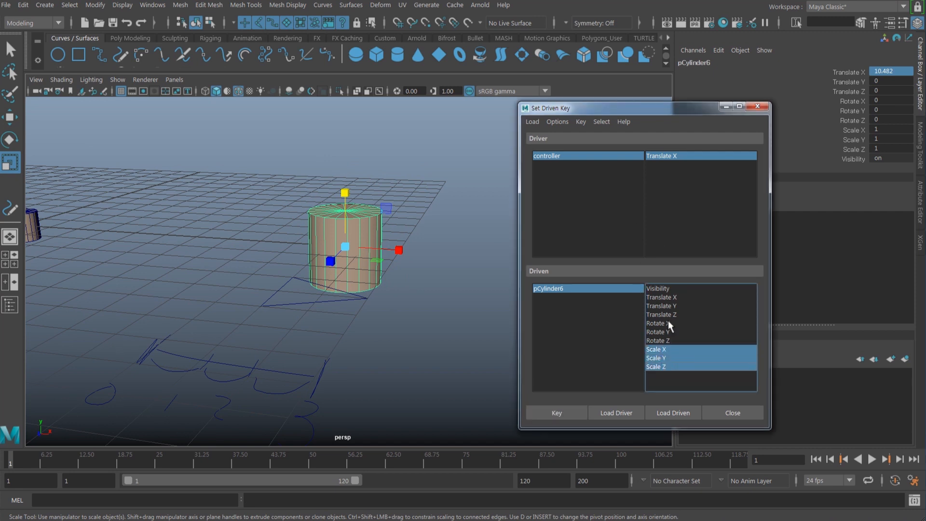
pyautogui.click(563, 415)
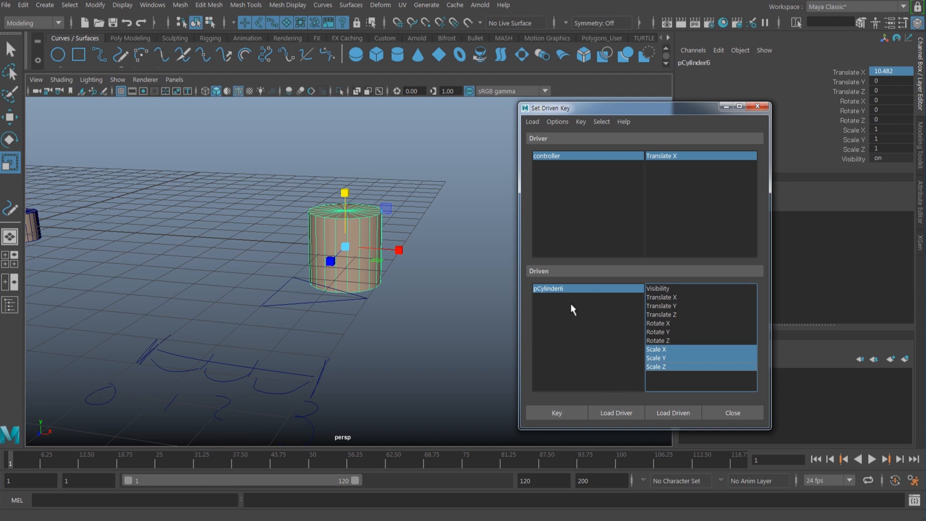
pyautogui.click(563, 414)
# Step: Set the controller's Translate X to 0, scale the bottom cylinder to about 0.791 in X and Z and 0.359 in Y, and key its scale
pyautogui.click(563, 159)
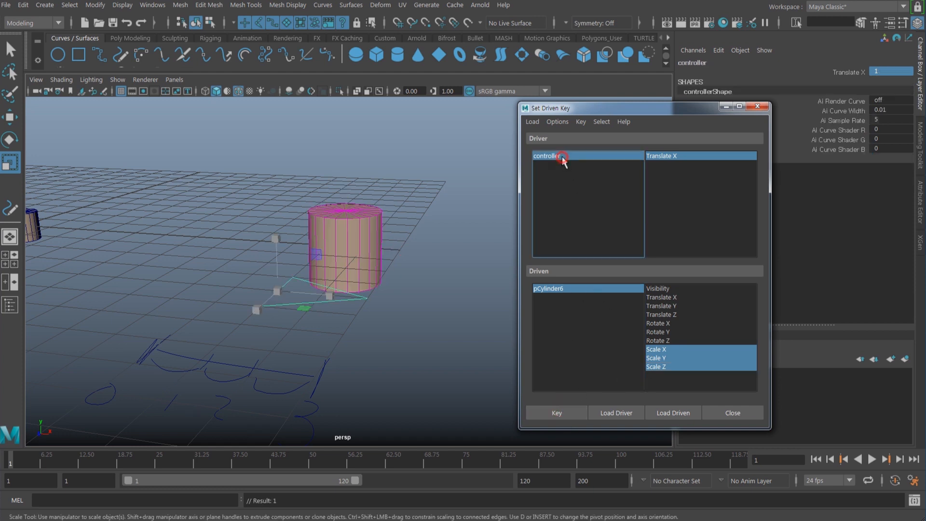
pyautogui.doubleClick(883, 73)
pyautogui.write('0')
pyautogui.press('Return')
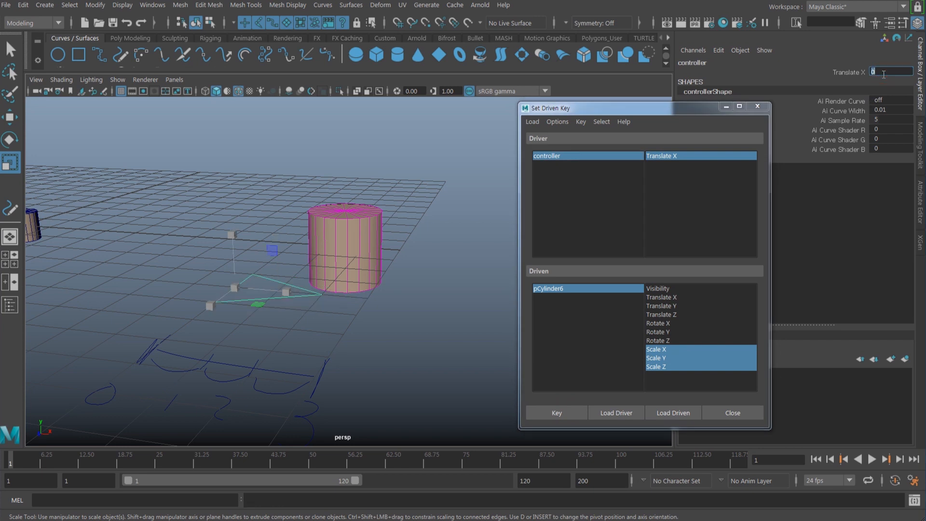
pyautogui.click(579, 287)
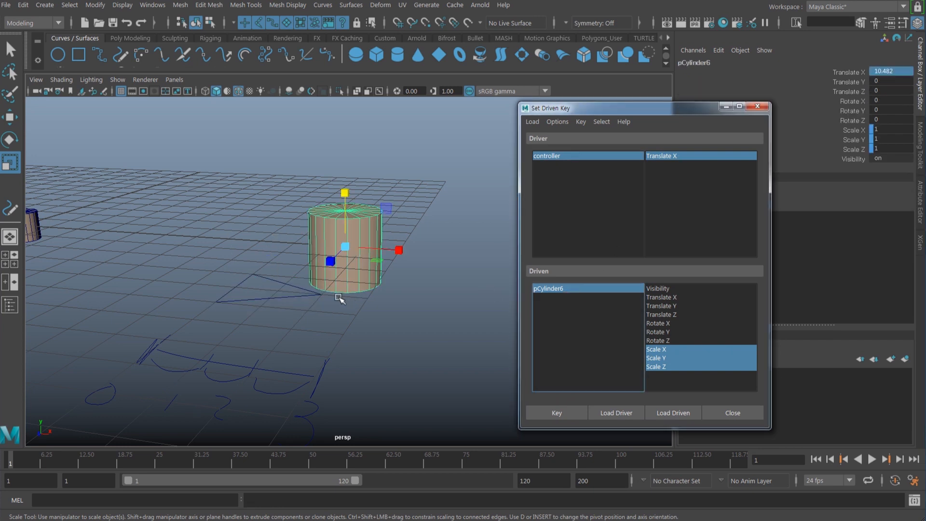
pyautogui.keyDown('alt'); pyautogui.moveTo(339, 298); pyautogui.dragTo(357, 295); pyautogui.keyUp('alt')
pyautogui.press('e')
pyautogui.press('r')
pyautogui.moveTo(343, 197); pyautogui.dragTo(375, 256)
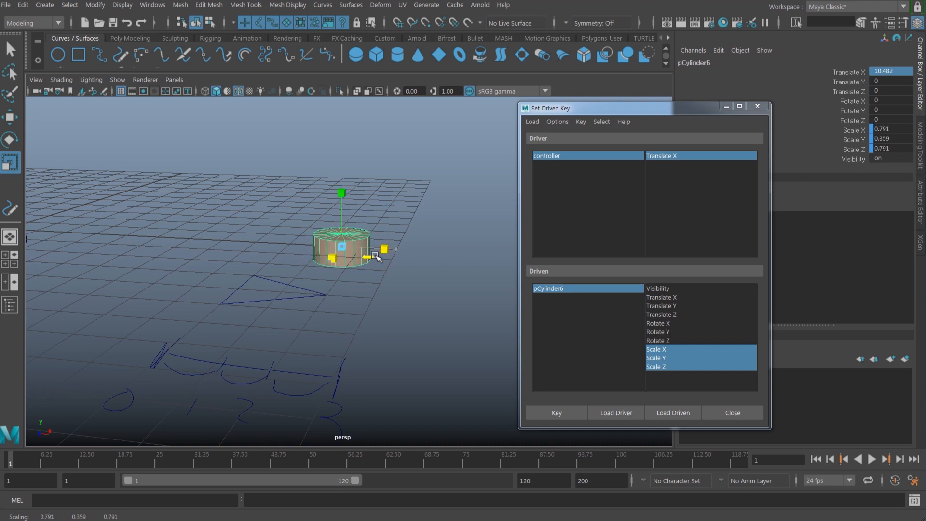
pyautogui.click(557, 413)
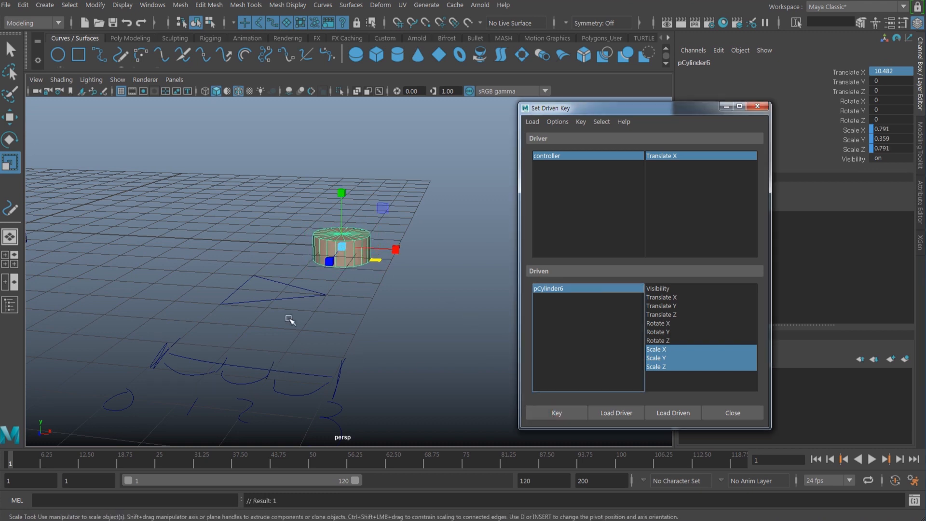
# Step: Test the driven motion of all three cylinders by sliding the controller along X
pyautogui.click(295, 296)
pyautogui.press('w')
pyautogui.moveTo(300, 295); pyautogui.dragTo(351, 353)
pyautogui.keyDown('alt'); pyautogui.moveTo(354, 350); pyautogui.dragTo(346, 346, button='middle'); pyautogui.keyUp('alt')
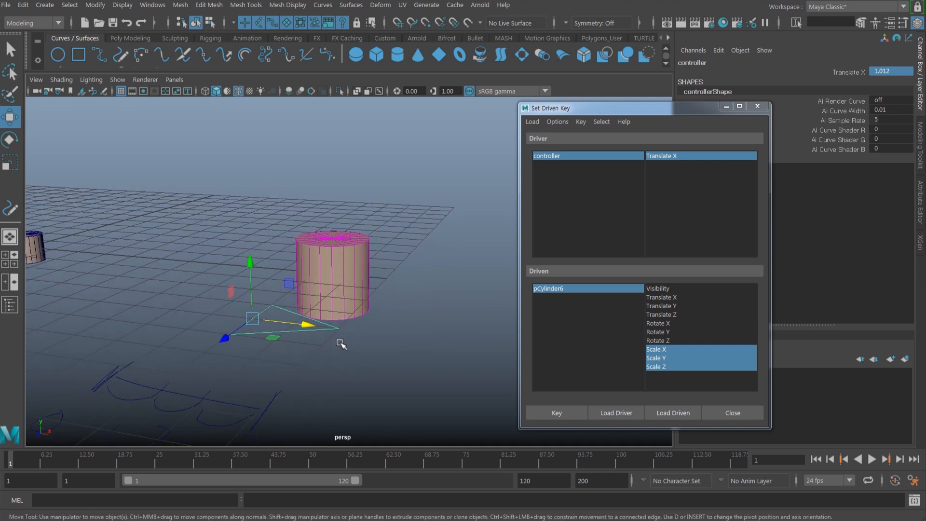
pyautogui.keyDown('alt'); pyautogui.moveTo(317, 313); pyautogui.dragTo(367, 341); pyautogui.keyUp('alt')
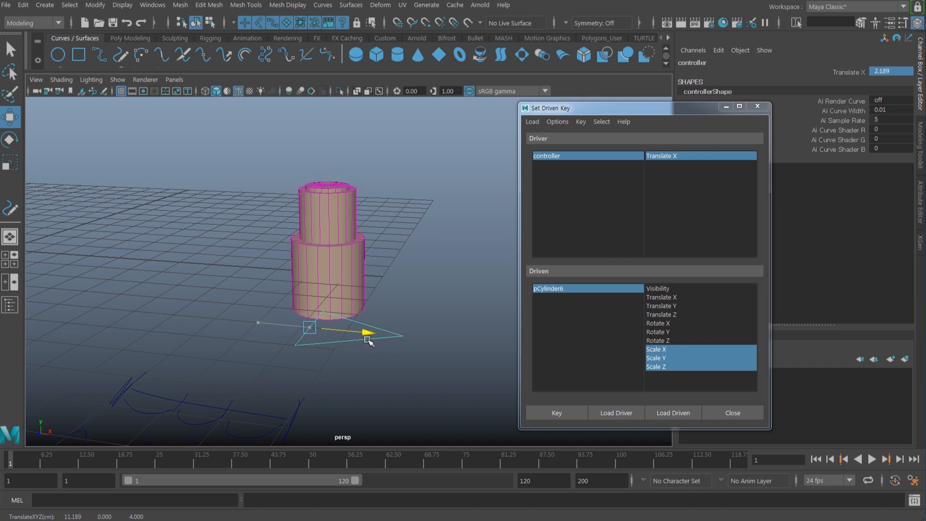
pyautogui.moveTo(369, 341)
pyautogui.mouseDown()
pyautogui.moveTo(387, 340)
pyautogui.moveTo(332, 327)
pyautogui.moveTo(287, 330)
pyautogui.moveTo(382, 336)
pyautogui.moveTo(347, 335)
pyautogui.moveTo(360, 334)
pyautogui.mouseUp()
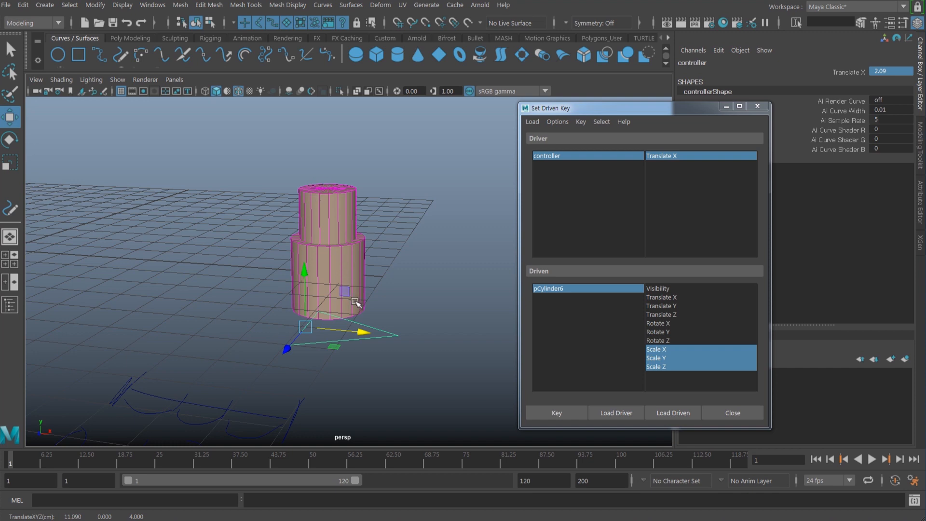
pyautogui.moveTo(367, 336); pyautogui.dragTo(386, 223)
# Step: Select the middle and top cylinders and show their driven key curves in the Graph Editor
pyautogui.click(351, 226)
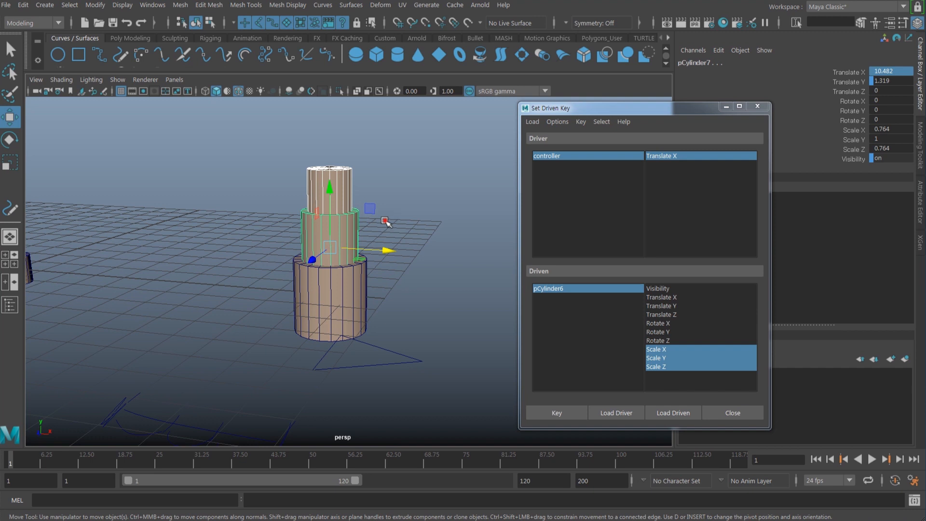
pyautogui.keyDown('alt'); pyautogui.moveTo(389, 186); pyautogui.dragTo(388, 181); pyautogui.keyUp('alt')
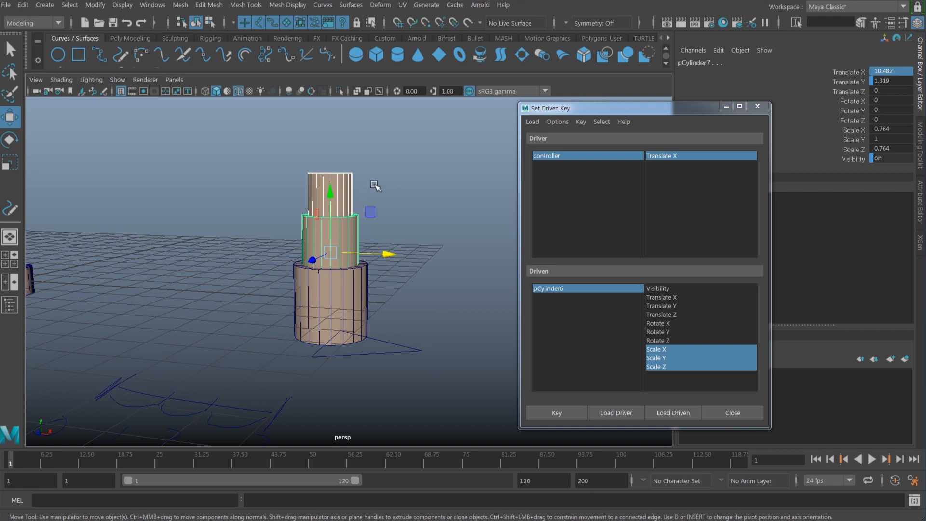
pyautogui.click(152, 4)
pyautogui.moveTo(244, 79)
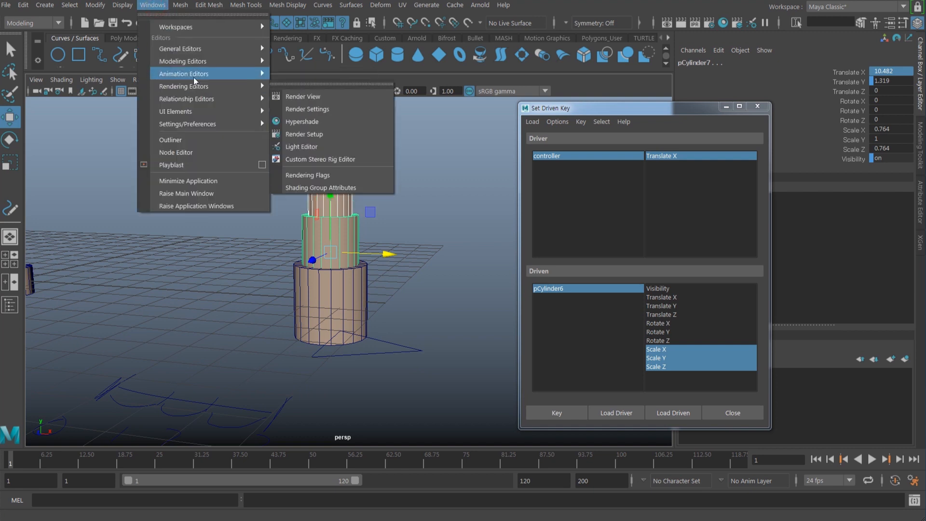
pyautogui.click(318, 87)
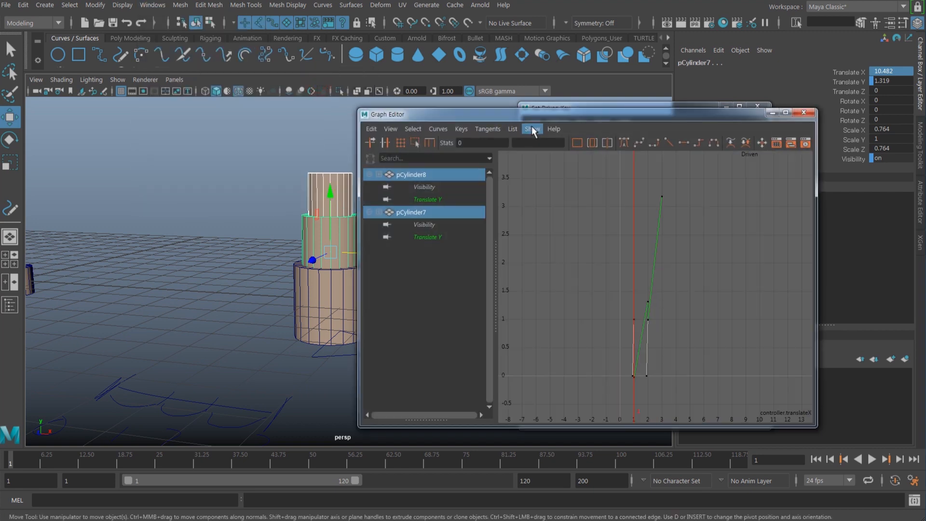
# Step: Examine the spacing of the Visibility and Translate Y driven keys of the middle and top cylinders
pyautogui.moveTo(614, 304)
pyautogui.keyDown('alt'); pyautogui.mouseDown(button='middle')
pyautogui.moveTo(557, 308)
pyautogui.moveTo(620, 309)
pyautogui.mouseUp(button='middle'); pyautogui.keyUp('alt')
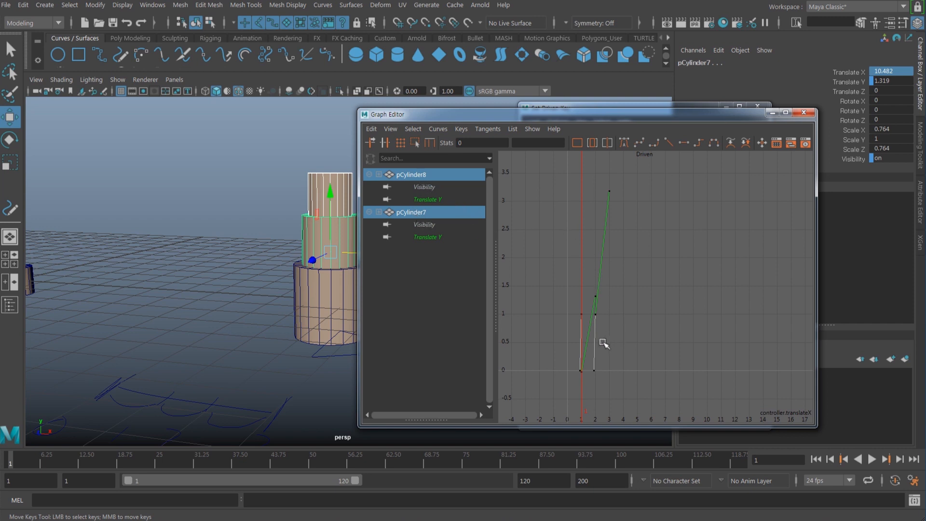
pyautogui.press('f')
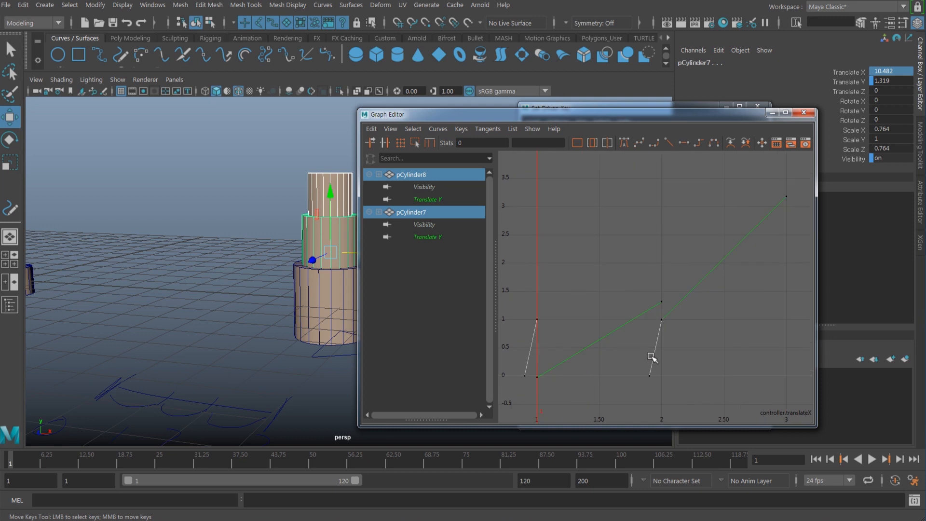
pyautogui.scroll(2, 672, 356)
pyautogui.keyDown('alt'); pyautogui.moveTo(672, 355); pyautogui.dragTo(645, 339, button='middle'); pyautogui.keyUp('alt')
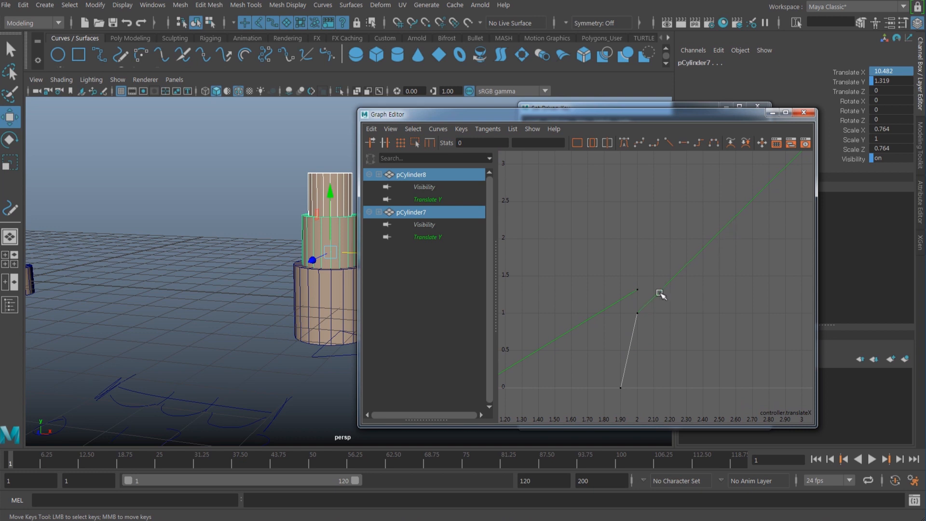
pyautogui.scroll(-3, 682, 303)
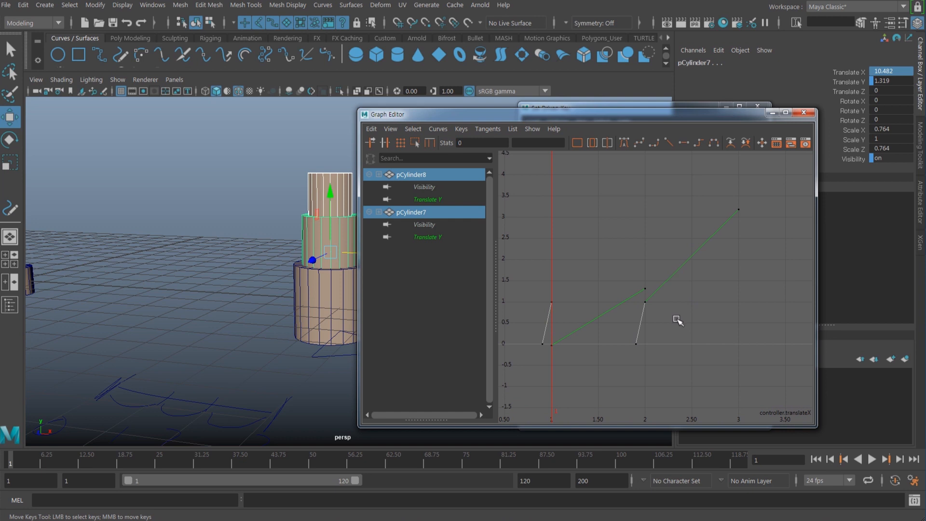
# Step: Shift all of the top cylinder's Visibility and Translate Y driven keys 0.2 earlier, placing its last key at 2.80
pyautogui.moveTo(629, 359); pyautogui.dragTo(674, 298)
pyautogui.keyDown('shift'); pyautogui.moveTo(760, 244); pyautogui.dragTo(722, 193); pyautogui.keyUp('shift')
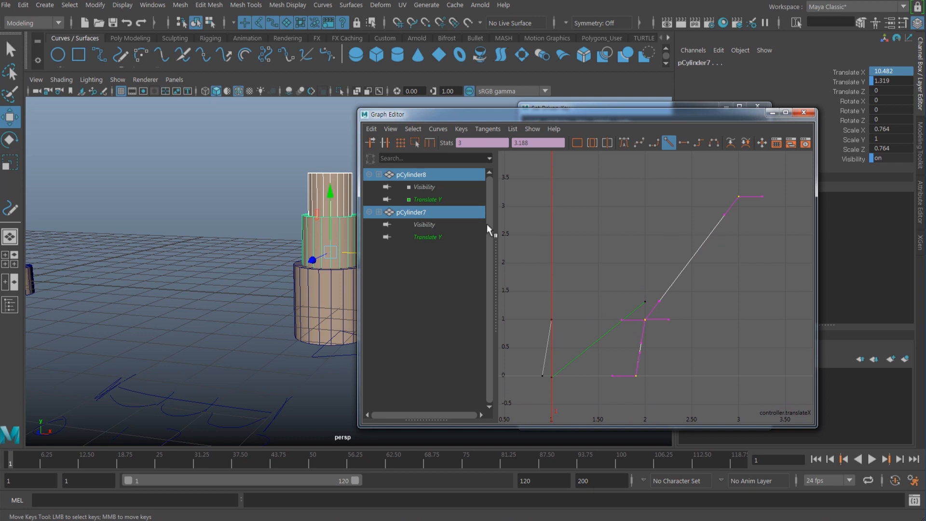
pyautogui.click(420, 174)
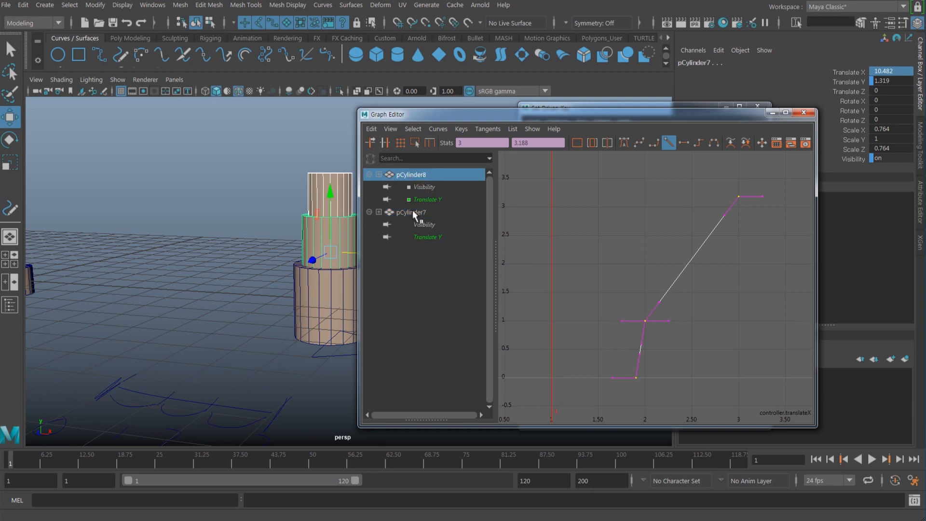
pyautogui.click(412, 212)
pyautogui.click(414, 175)
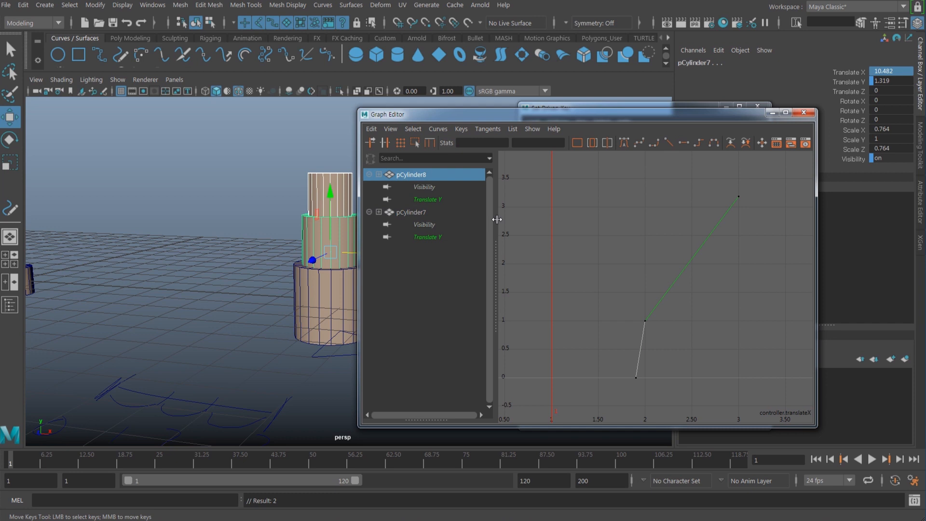
pyautogui.moveTo(623, 402); pyautogui.dragTo(767, 182)
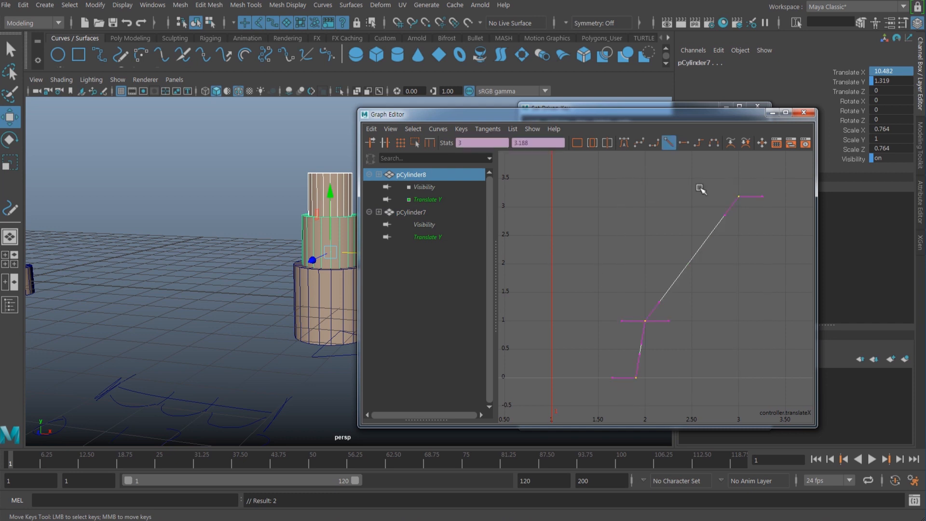
pyautogui.keyDown('shift'); pyautogui.click(425, 213); pyautogui.keyUp('shift')
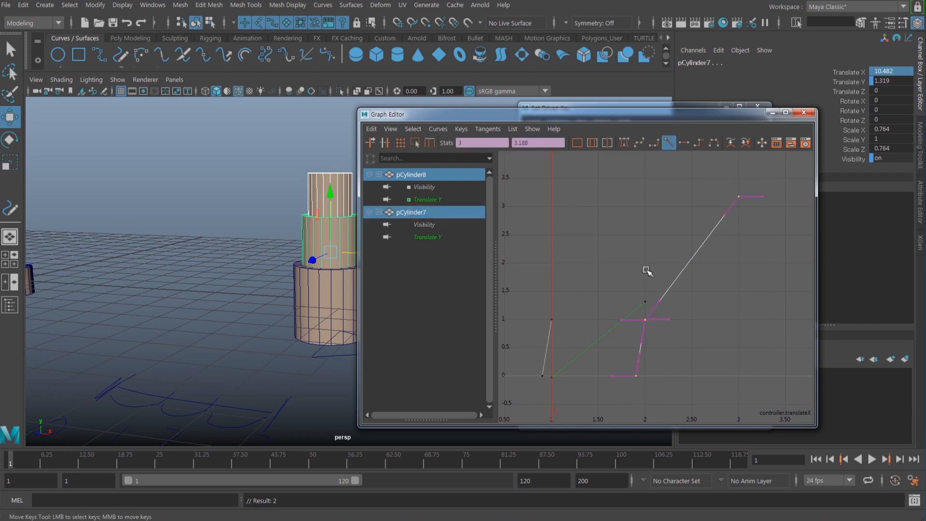
pyautogui.click(485, 143)
pyautogui.press('Return')
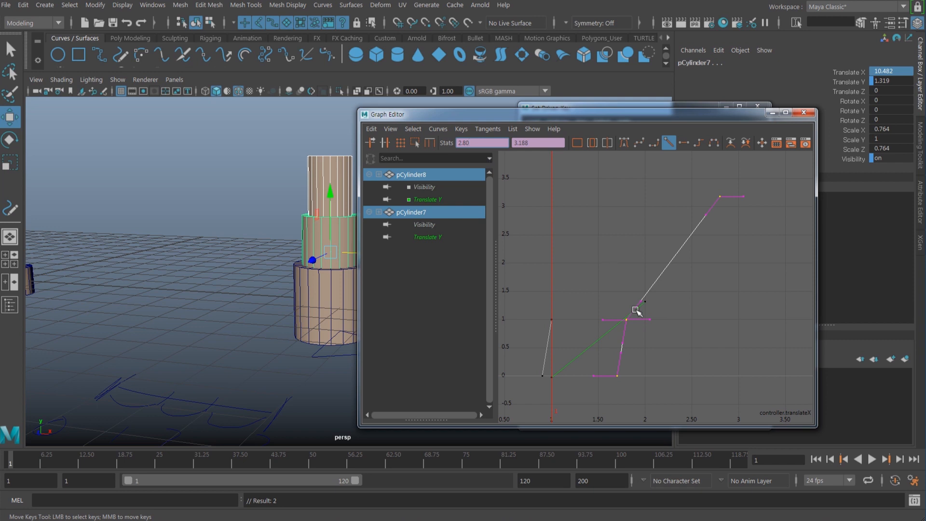
# Step: Check the shifted top-cylinder keys against the middle cylinder's Translate Y curve and close the Graph Editor
pyautogui.keyDown('alt'); pyautogui.moveTo(634, 313); pyautogui.dragTo(647, 327, button='right'); pyautogui.keyUp('alt')
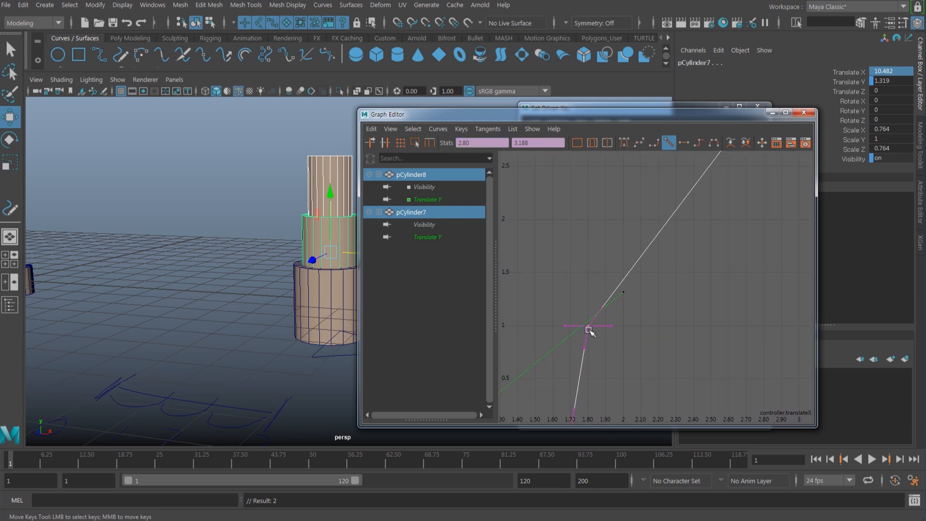
pyautogui.keyDown('alt'); pyautogui.moveTo(614, 343); pyautogui.dragTo(604, 311, button='middle'); pyautogui.keyUp('alt')
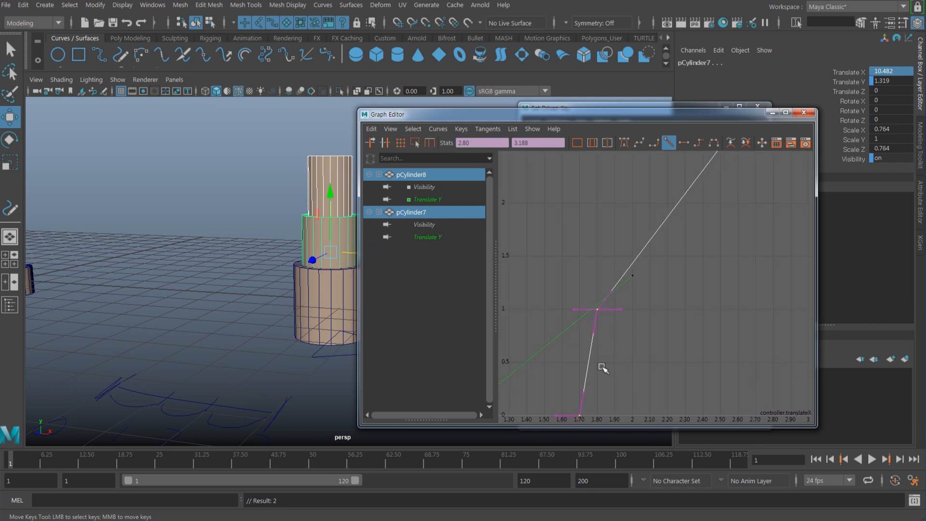
pyautogui.click(597, 422)
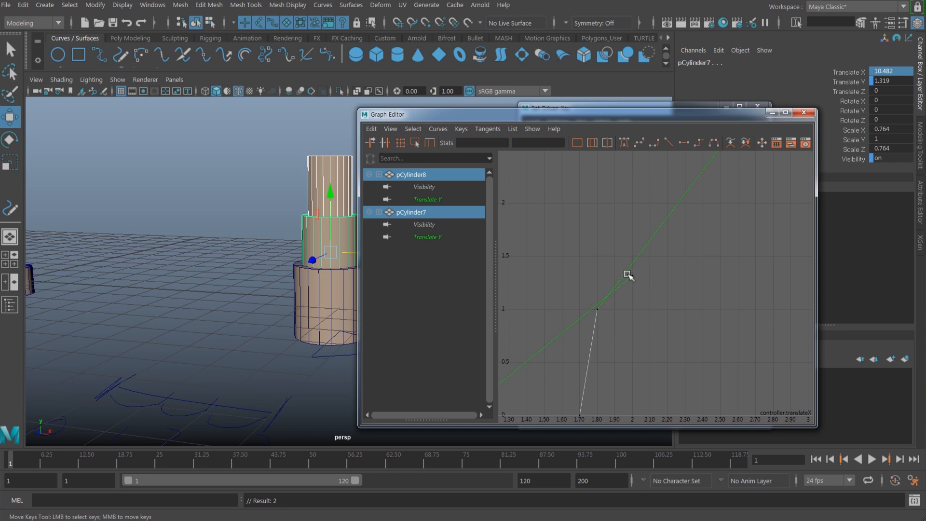
pyautogui.press('a')
pyautogui.moveTo(715, 117)
pyautogui.mouseDown()
pyautogui.moveTo(722, 134)
pyautogui.moveTo(716, 125)
pyautogui.mouseUp()
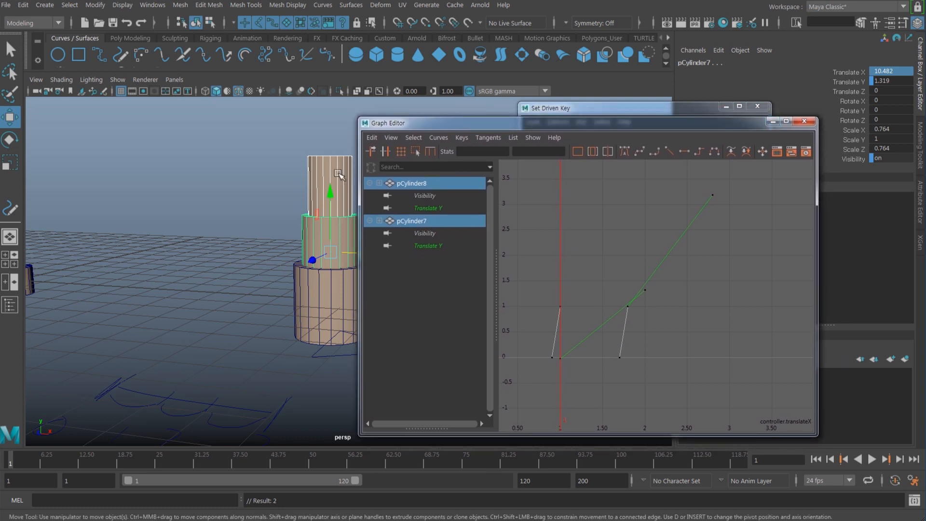
pyautogui.click(804, 121)
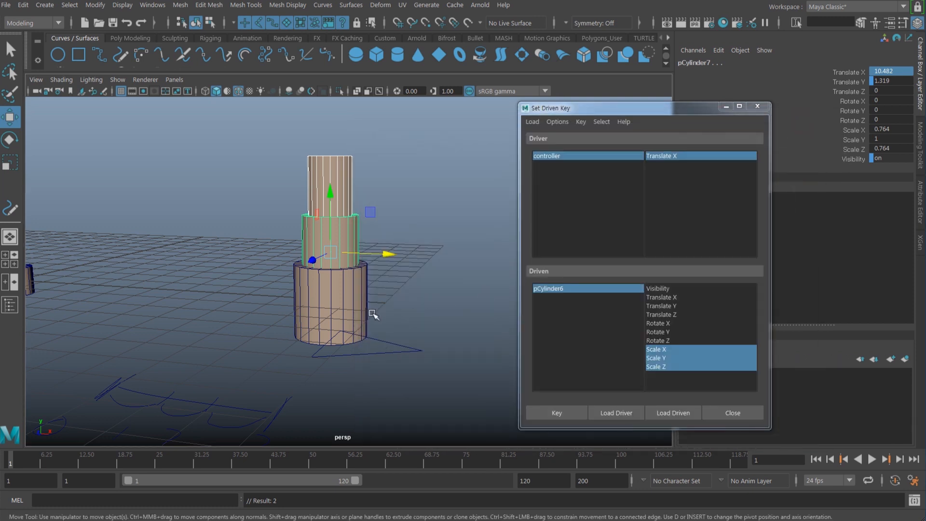
# Step: Select the controller and slide it along X to about 0.249 to test the retimed cylinder motion
pyautogui.click(387, 365)
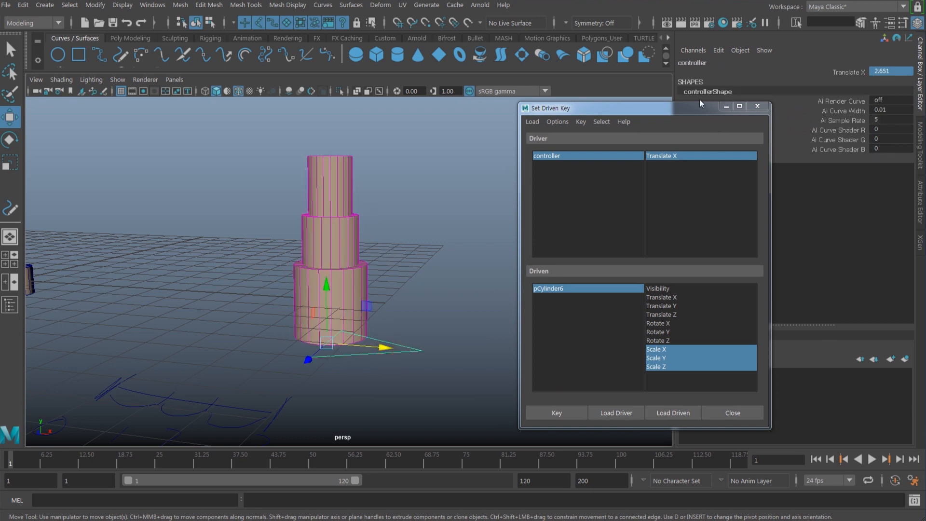
pyautogui.moveTo(623, 109); pyautogui.dragTo(669, 105)
pyautogui.keyDown('alt'); pyautogui.moveTo(365, 316); pyautogui.dragTo(231, 357); pyautogui.keyUp('alt')
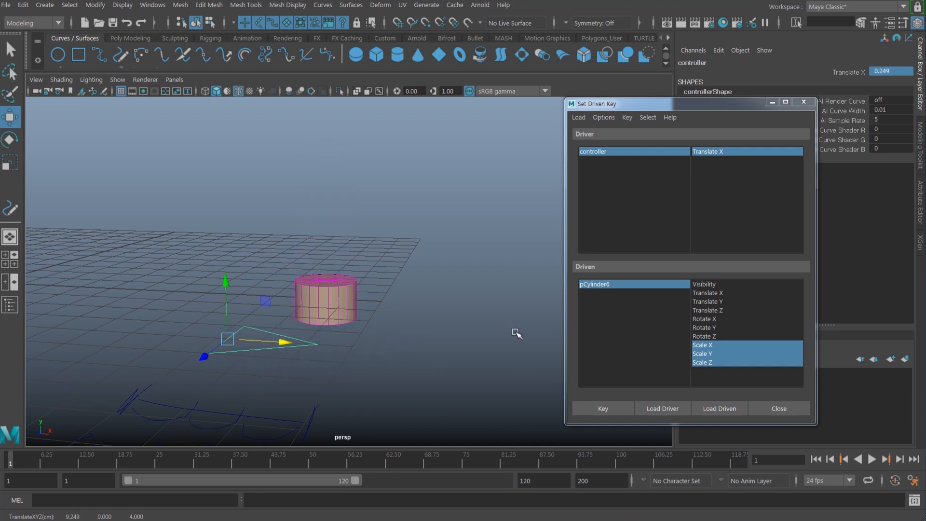